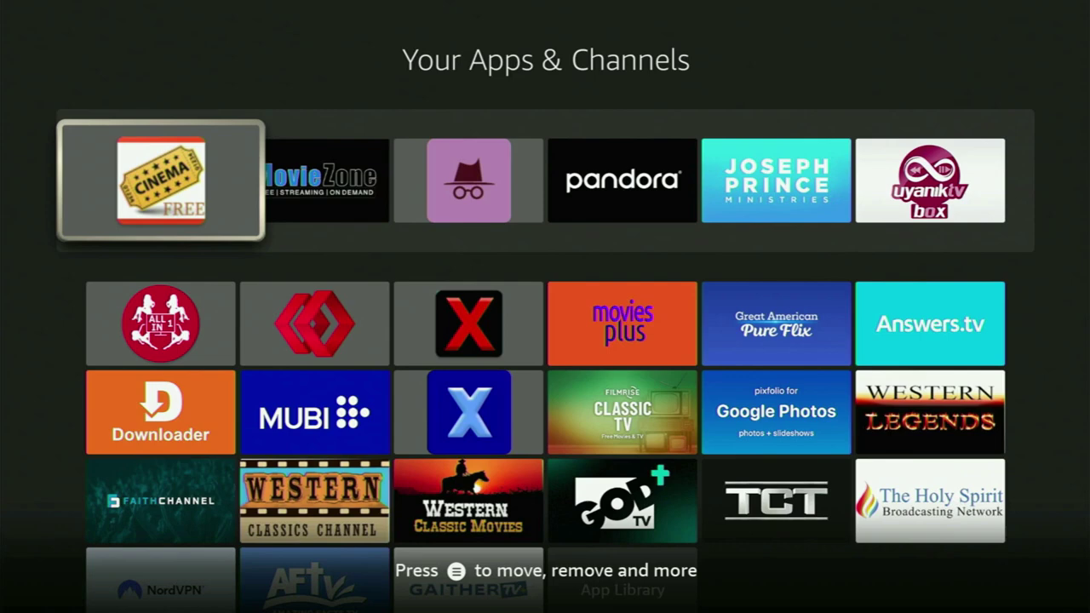
# Move focus down to the Downloader tile in Your Apps & Channels.
pyautogui.press('Down')
pyautogui.press('Down')
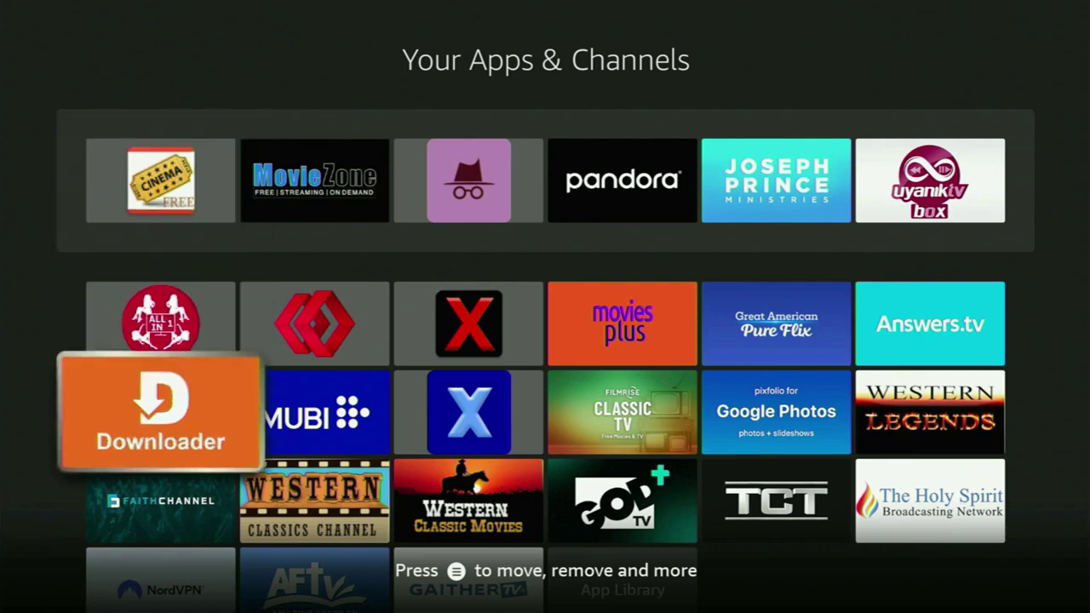
pyautogui.press('Home')
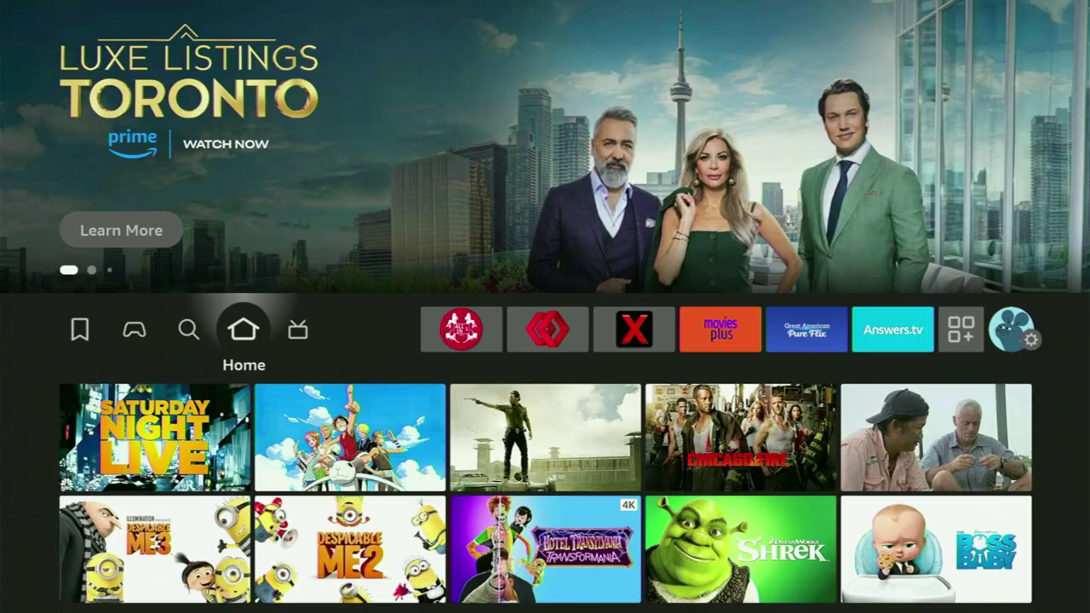
pyautogui.press('Left')
pyautogui.press('Down')
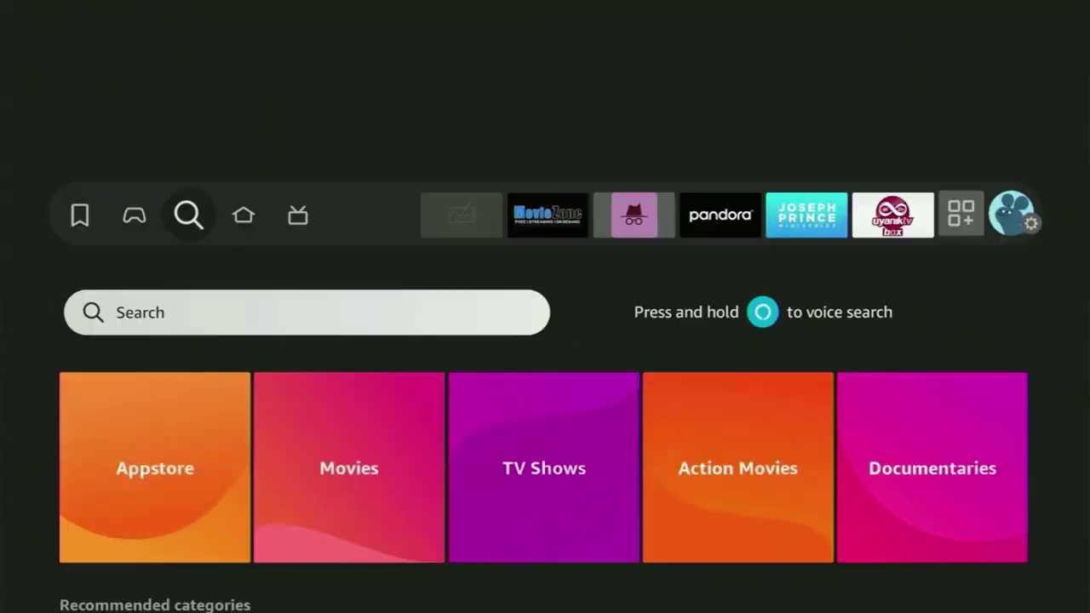
pyautogui.press('Return')
pyautogui.press('Right')
pyautogui.press('Right')
pyautogui.press('Right')
pyautogui.press('Return')
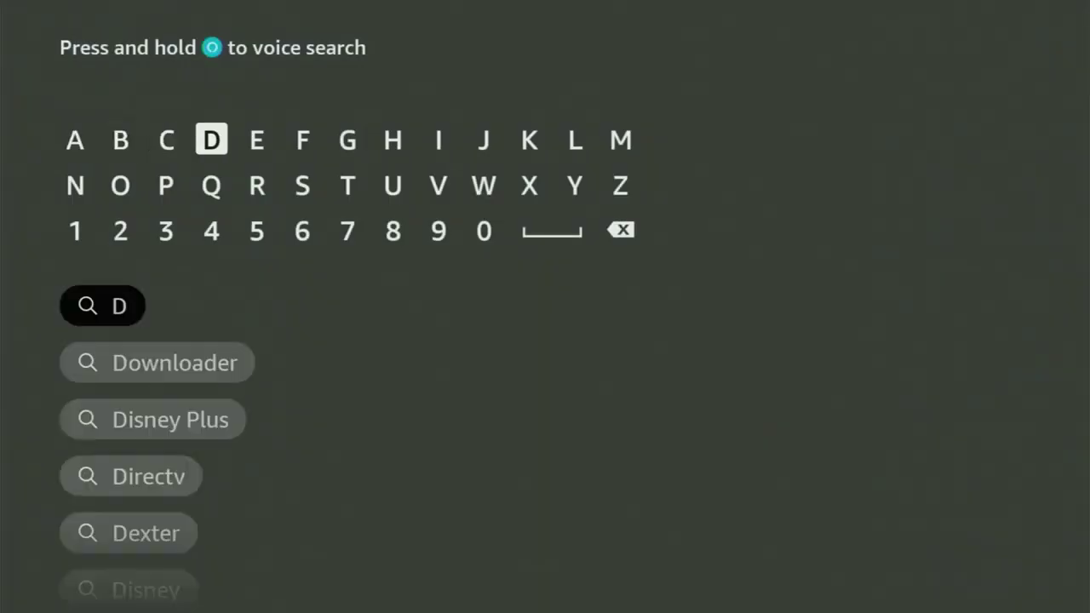
pyautogui.press('Down')
pyautogui.press('Left')
pyautogui.press('Left')
pyautogui.press('Return')
pyautogui.press('Right')
pyautogui.press('Right')
pyautogui.press('Right')
pyautogui.press('Right')
pyautogui.press('Right')
pyautogui.press('Right')
pyautogui.press('Right')
pyautogui.press('Right')
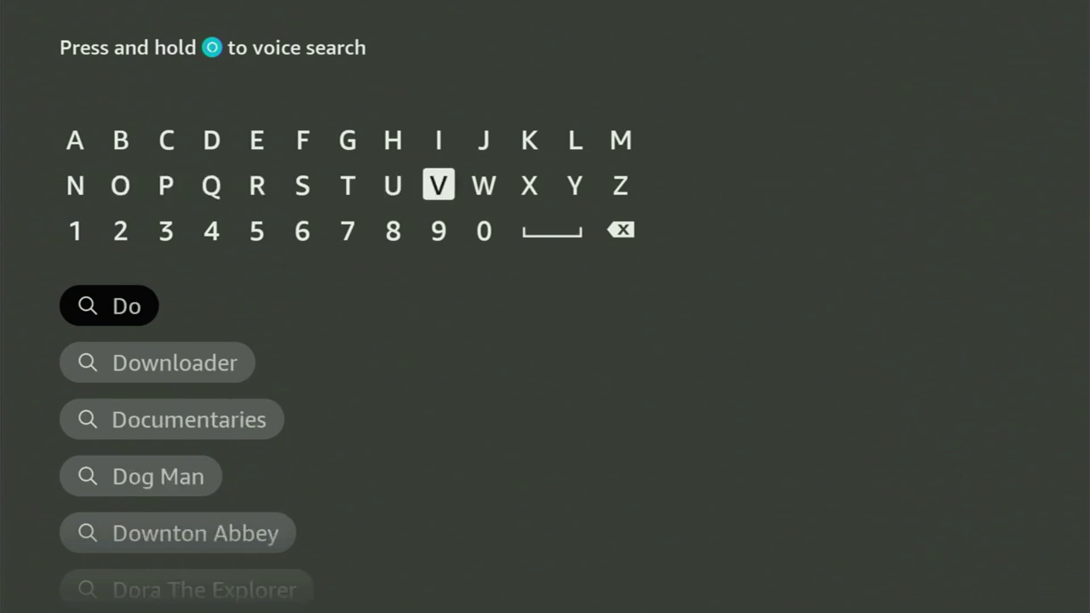
pyautogui.press('Return')
pyautogui.press('Left')
pyautogui.press('Left')
pyautogui.press('Left')
pyautogui.press('Left')
pyautogui.press('Left')
pyautogui.press('Left')
pyautogui.press('Left')
pyautogui.press('Left')
pyautogui.press('Left')
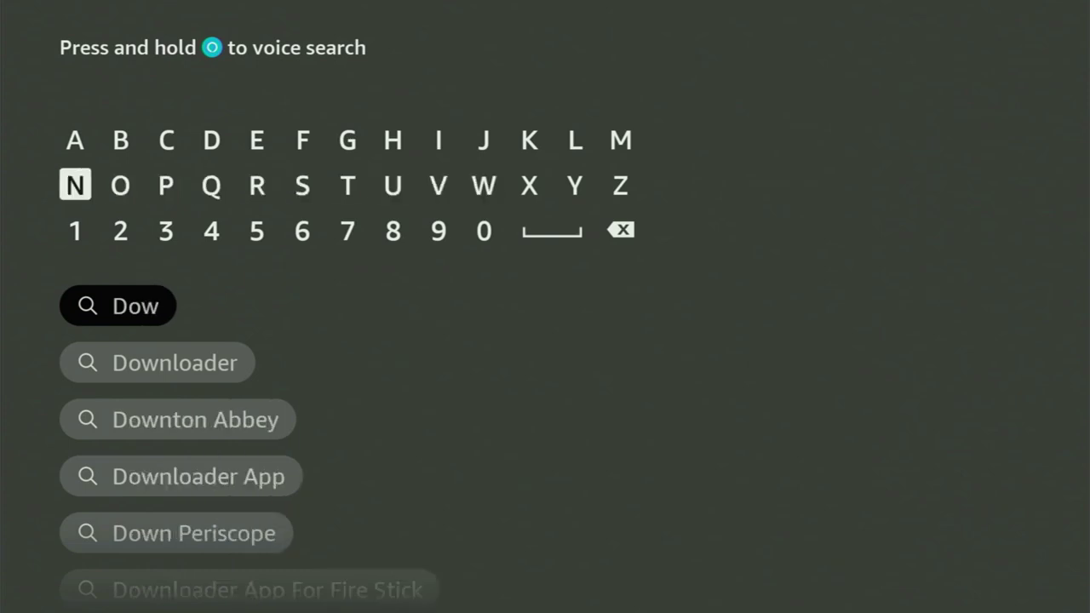
pyautogui.press('Return')
pyautogui.press('Down')
pyautogui.press('Down')
pyautogui.press('Down')
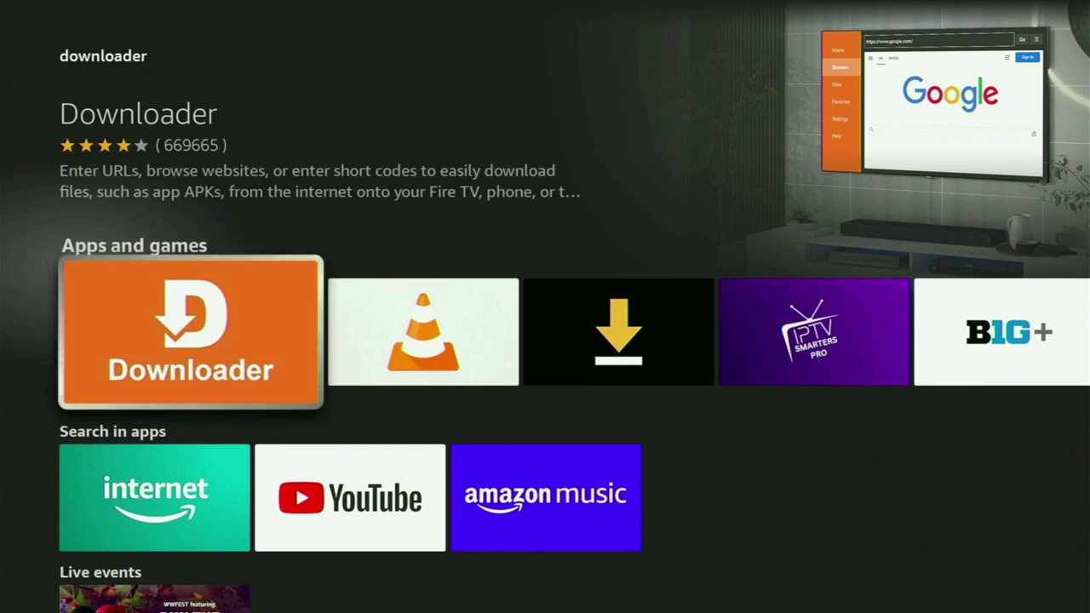
pyautogui.press('Right')
pyautogui.press('Right')
pyautogui.press('Right')
pyautogui.press('Right')
pyautogui.press('Right')
pyautogui.press('Right')
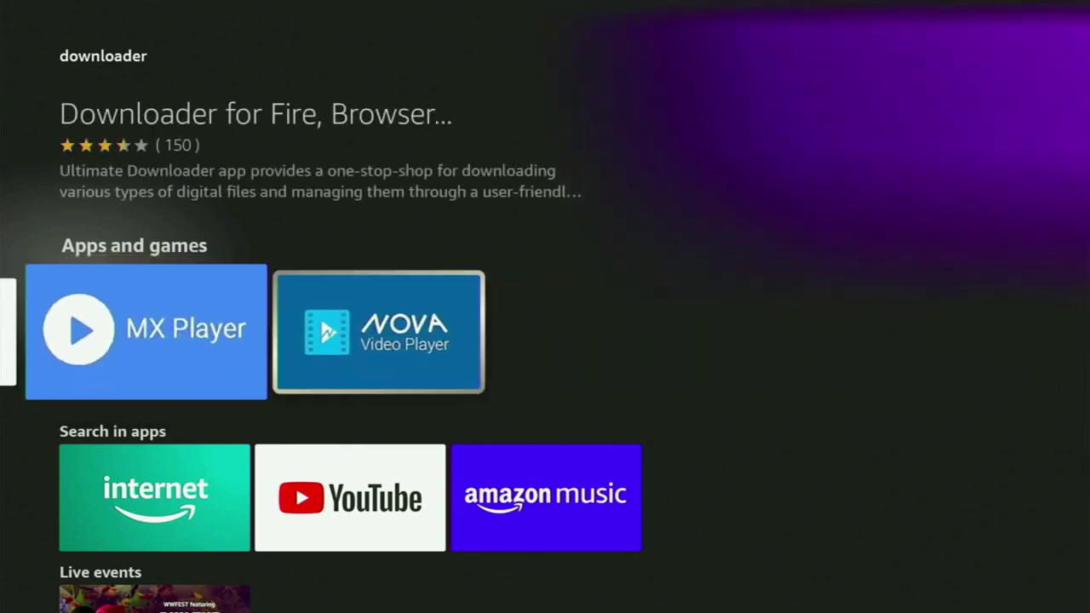
pyautogui.press('Down')
pyautogui.press('Down')
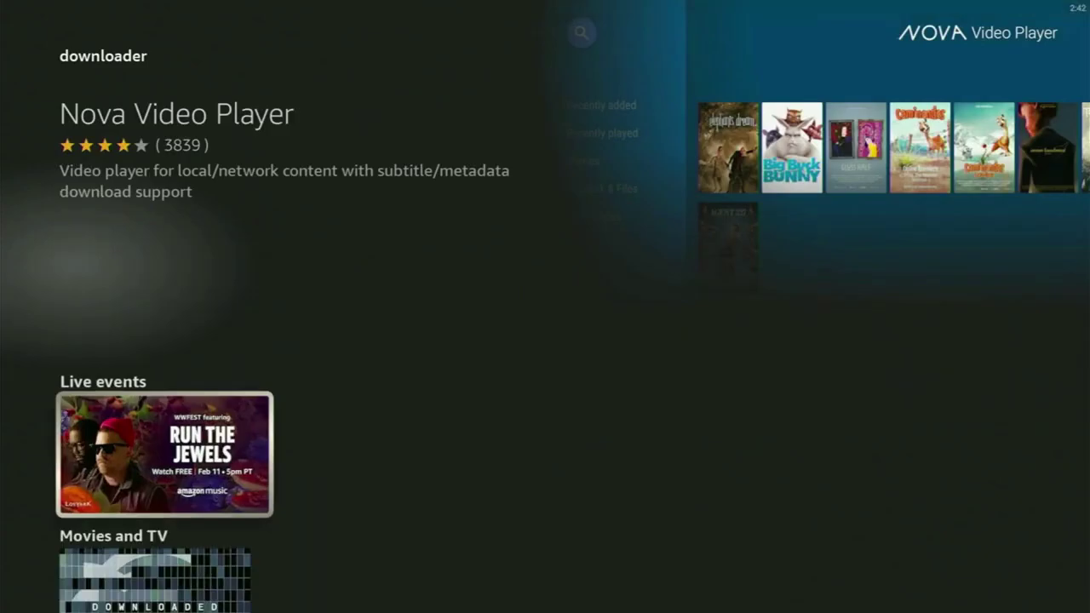
pyautogui.press('Down')
# Go Home and open My Fire TV from the Settings row.
pyautogui.press('Home')
pyautogui.press('Right')
pyautogui.press('Right')
pyautogui.press('Right')
pyautogui.press('Right')
pyautogui.press('Right')
pyautogui.press('Right')
pyautogui.press('Right')
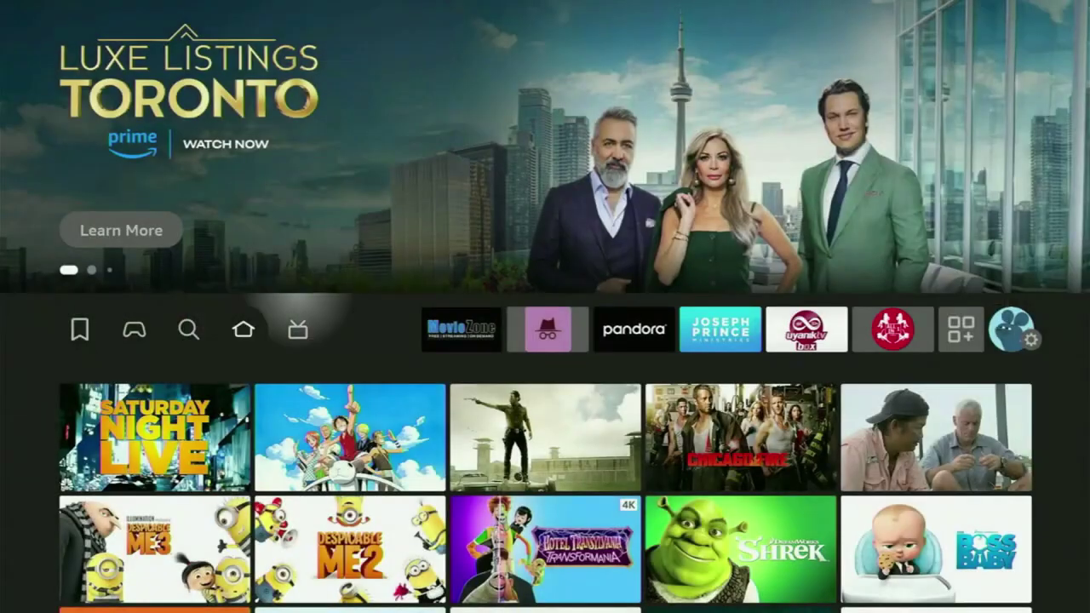
pyautogui.press('Right')
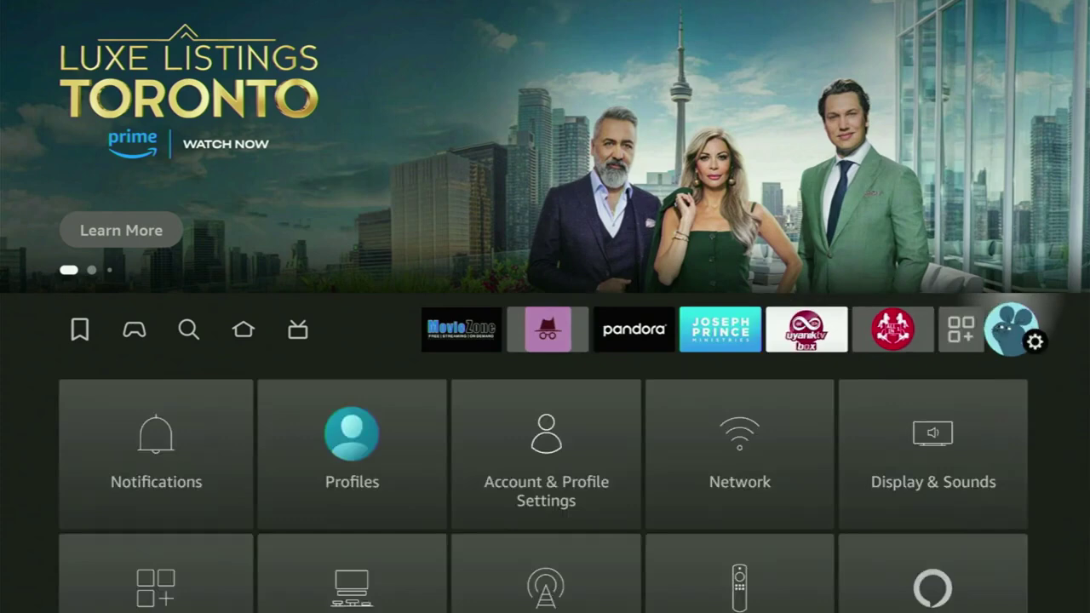
pyautogui.press('Down')
pyautogui.press('Down')
pyautogui.press('Down')
pyautogui.press('Right')
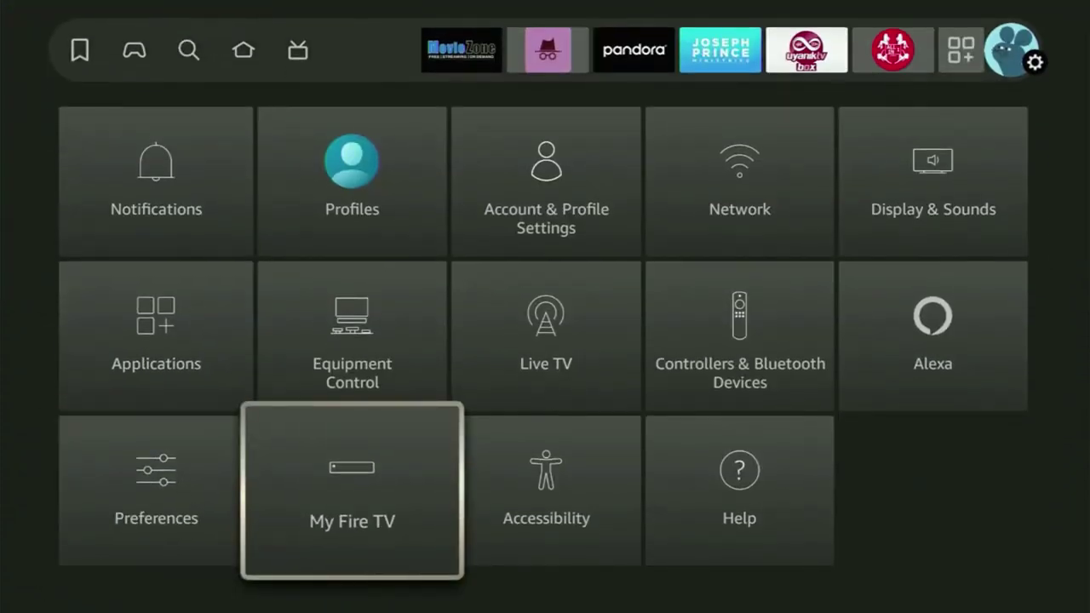
pyautogui.press('Return')
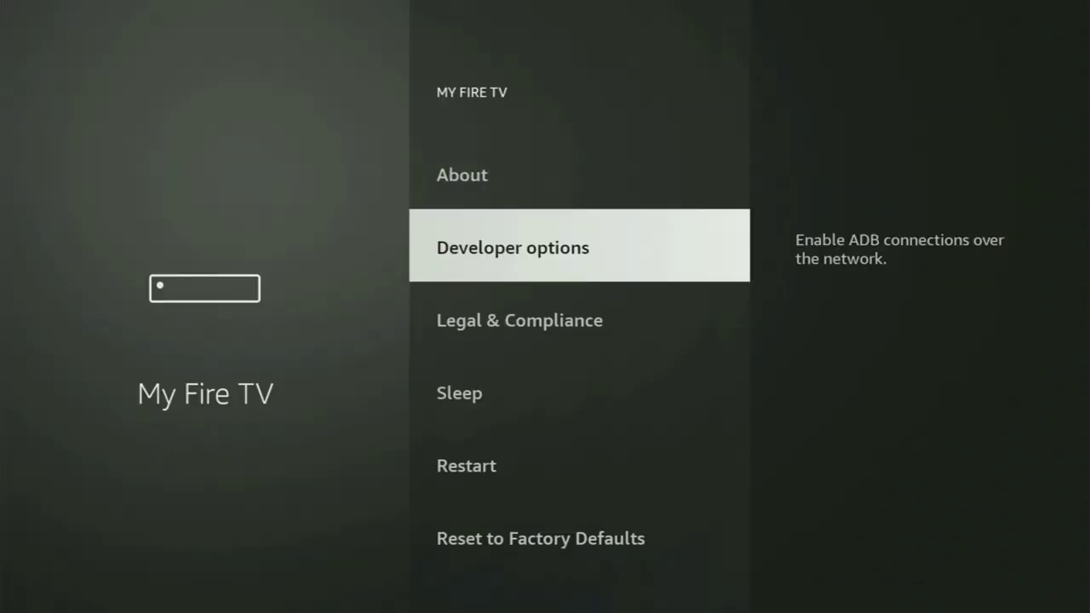
# Browse the My Fire TV list between About, Developer options and Sleep, ending on Developer options.
pyautogui.press('Up')
pyautogui.press('Down')
pyautogui.press('Up')
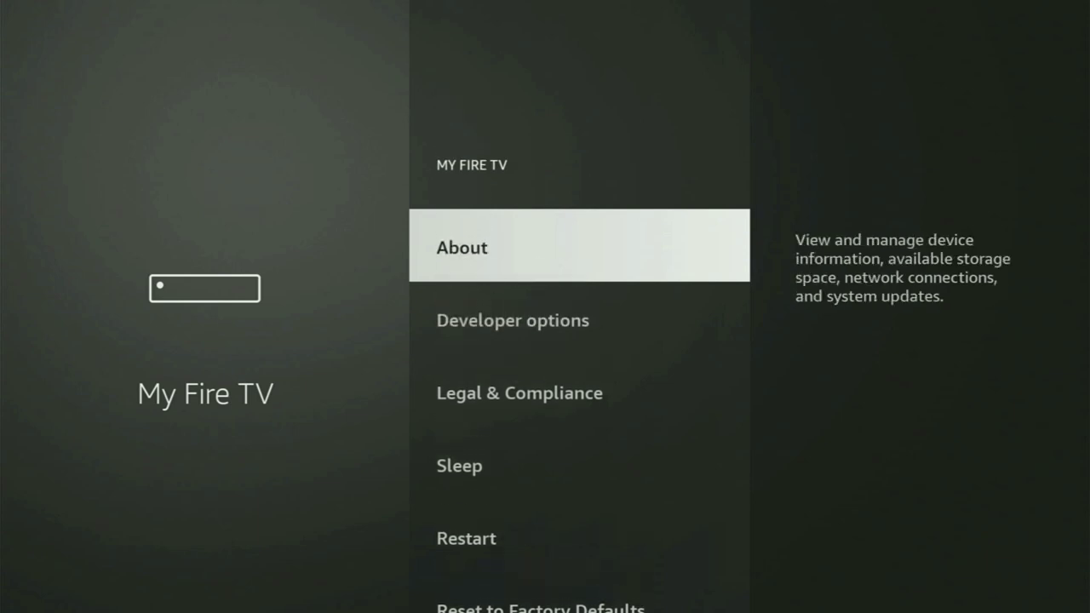
pyautogui.press('Down')
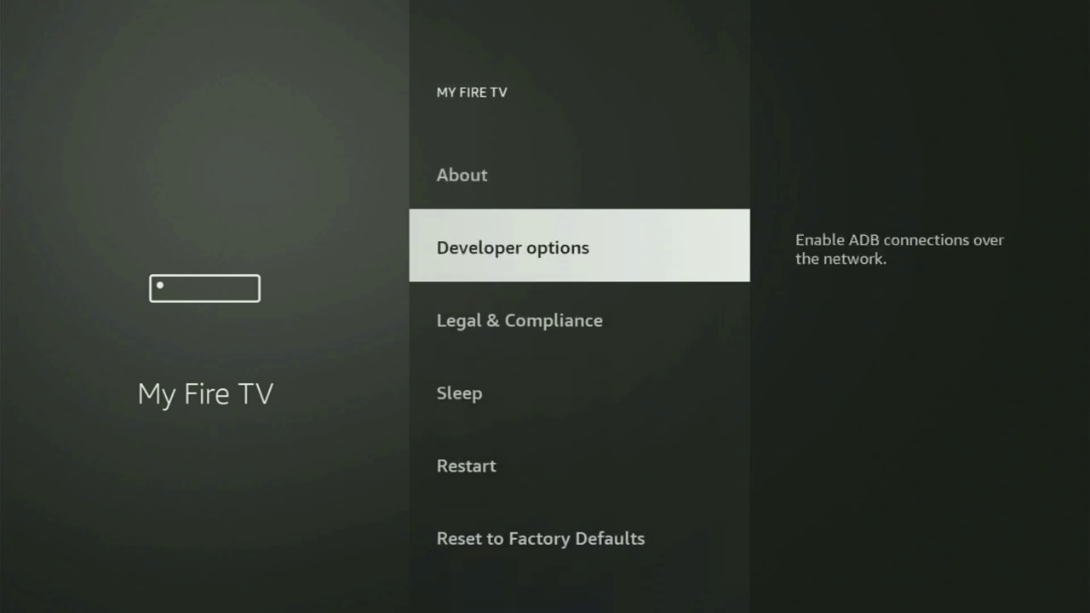
pyautogui.press('Down')
pyautogui.press('Down')
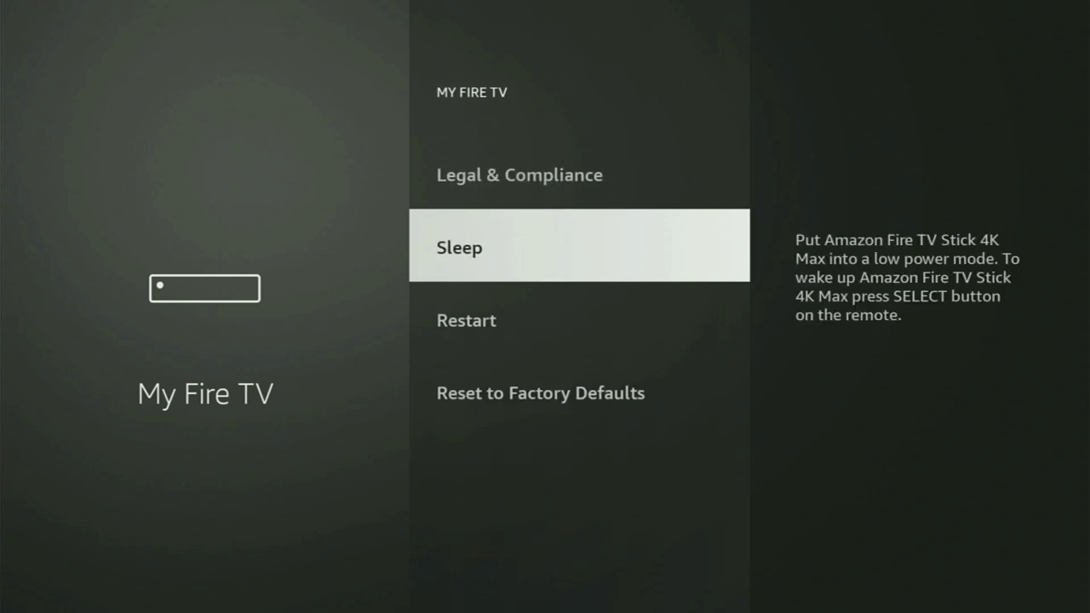
pyautogui.press('Down')
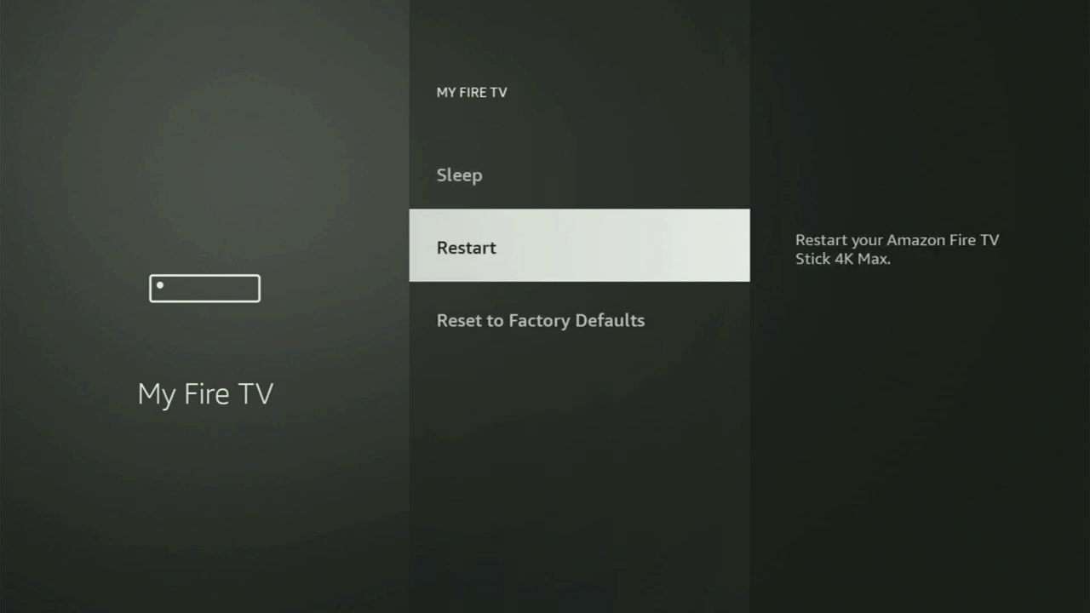
pyautogui.press('Up')
pyautogui.press('Up')
pyautogui.press('Up')
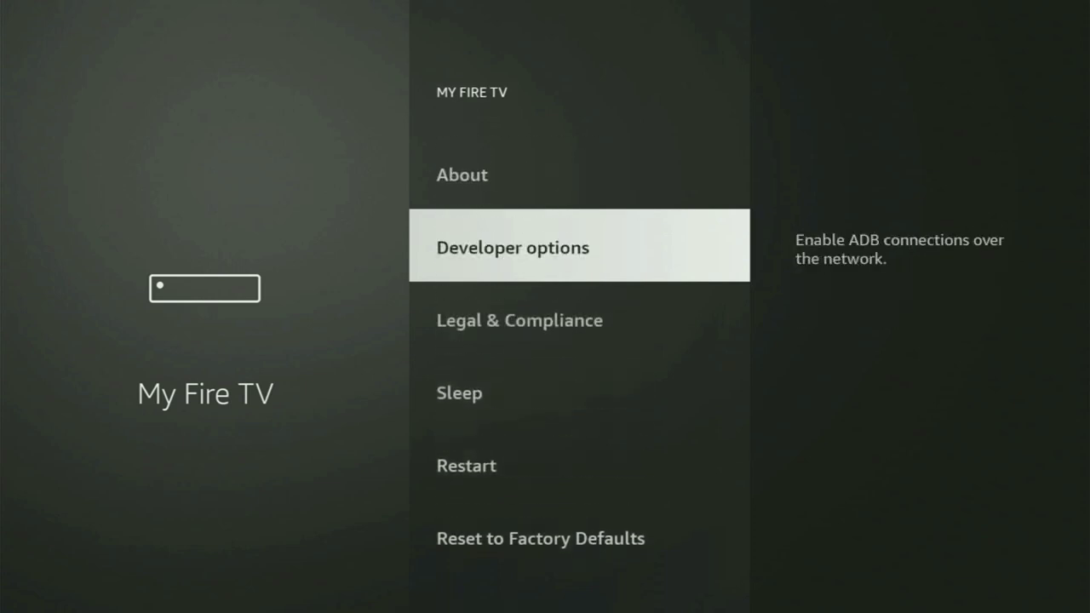
pyautogui.press('Up')
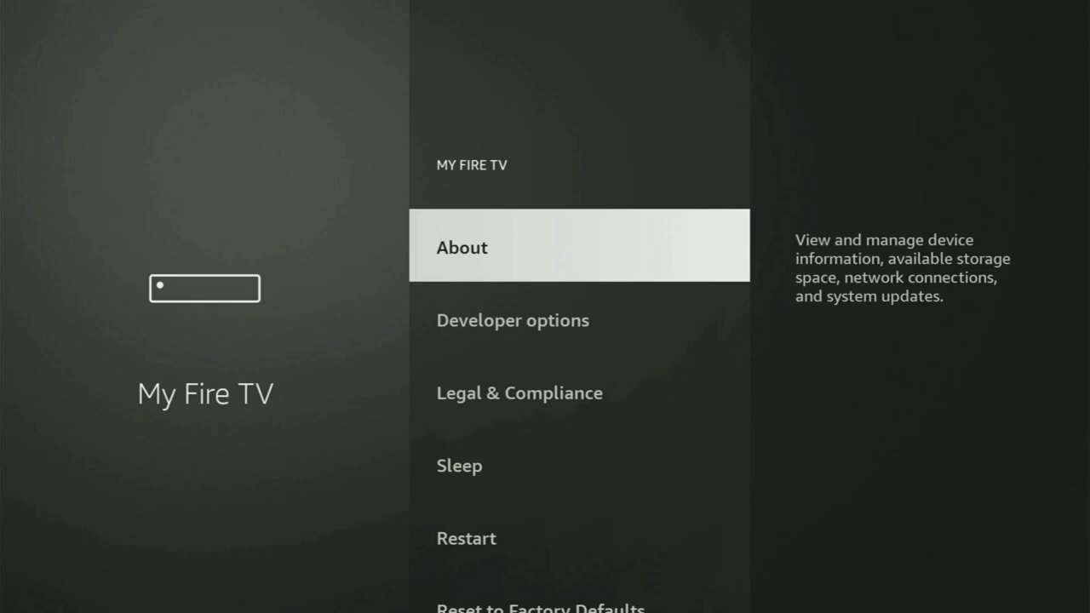
pyautogui.press('Return')
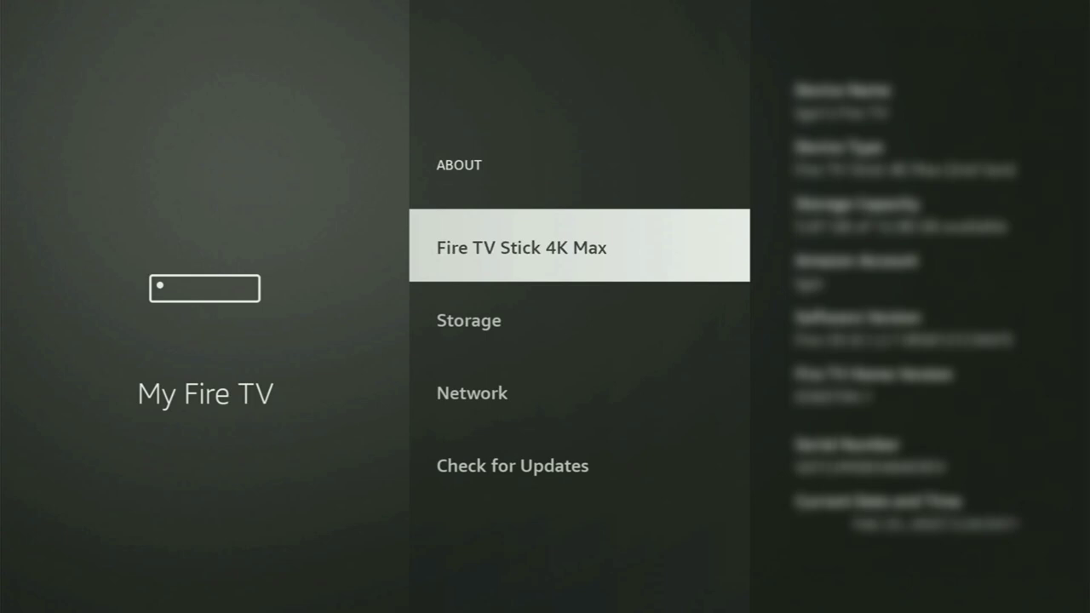
pyautogui.press('Return')
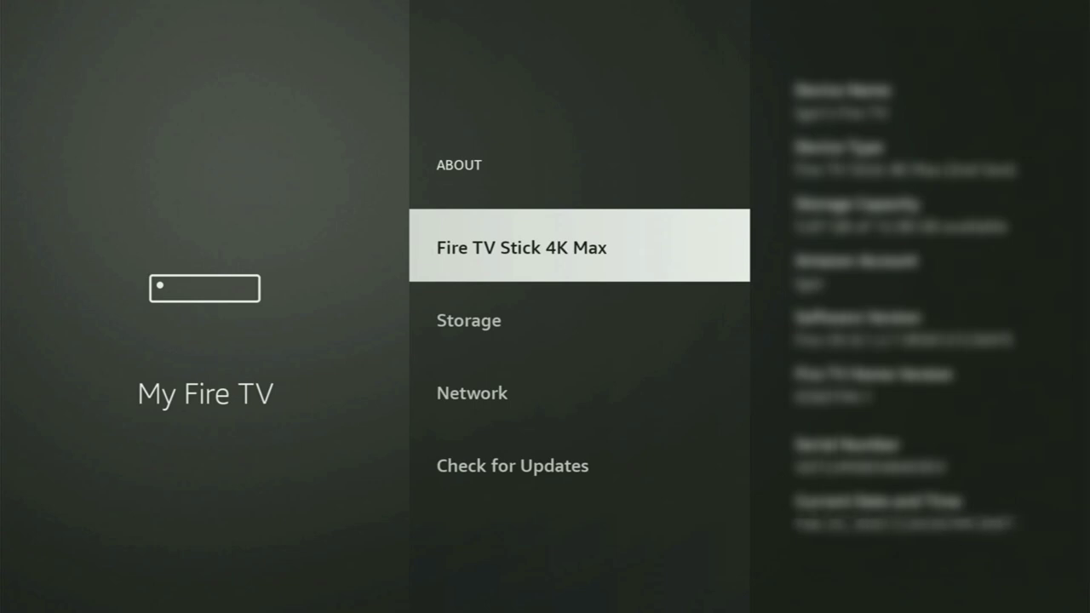
# Return to My Fire TV and open Developer options > Install unknown apps.
pyautogui.press('Escape')
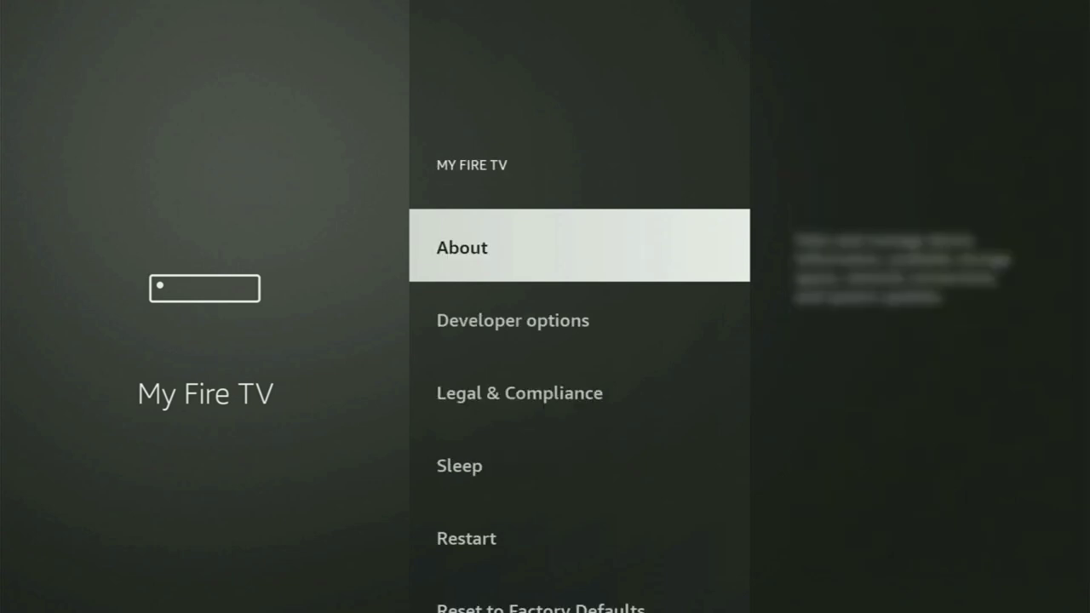
pyautogui.press('Down')
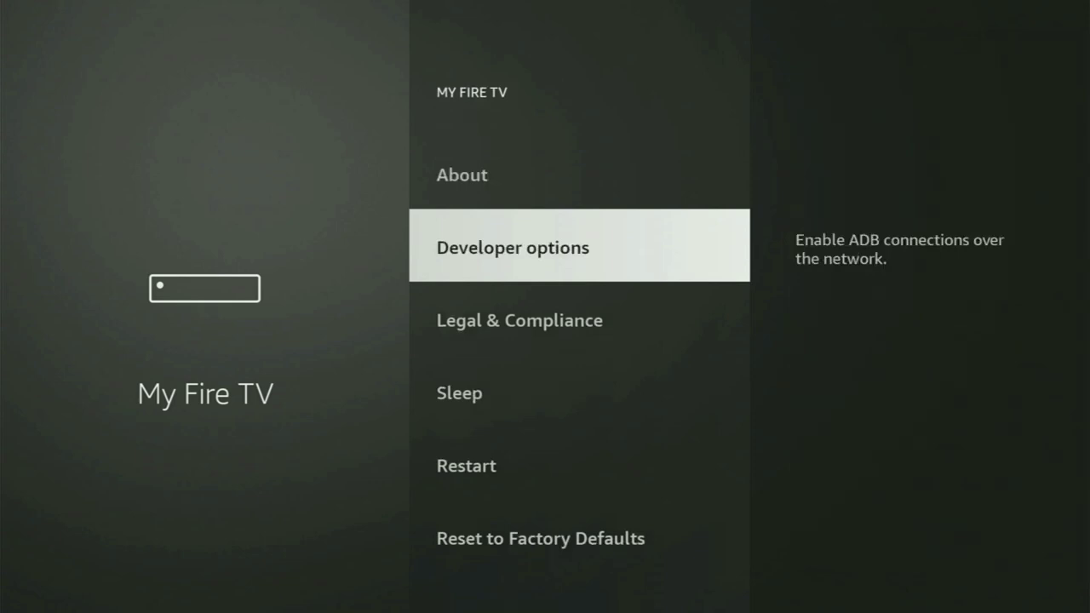
pyautogui.press('Return')
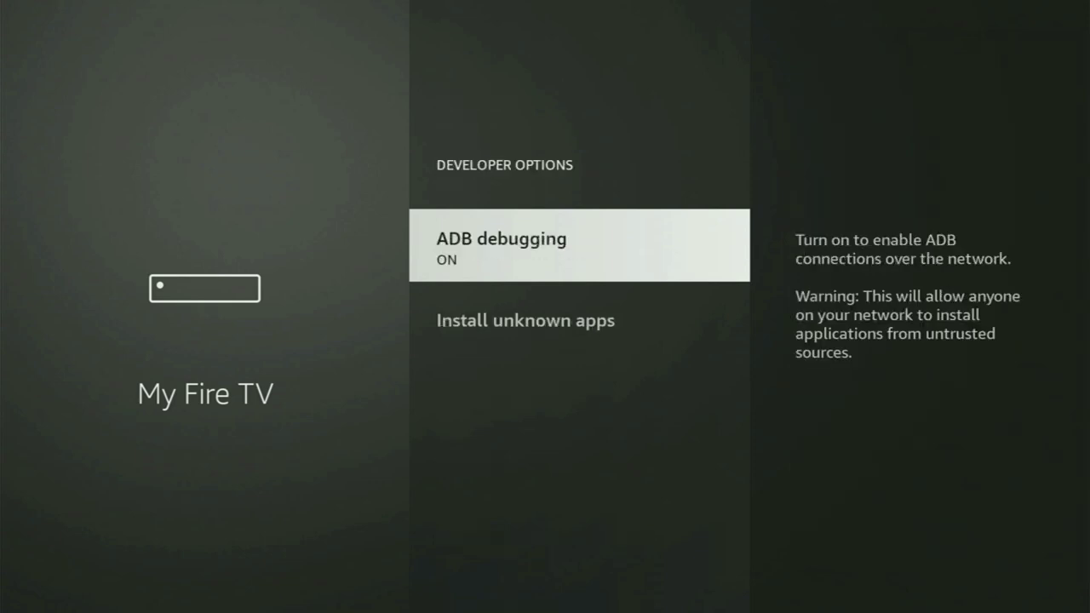
pyautogui.press('Down')
pyautogui.press('Return')
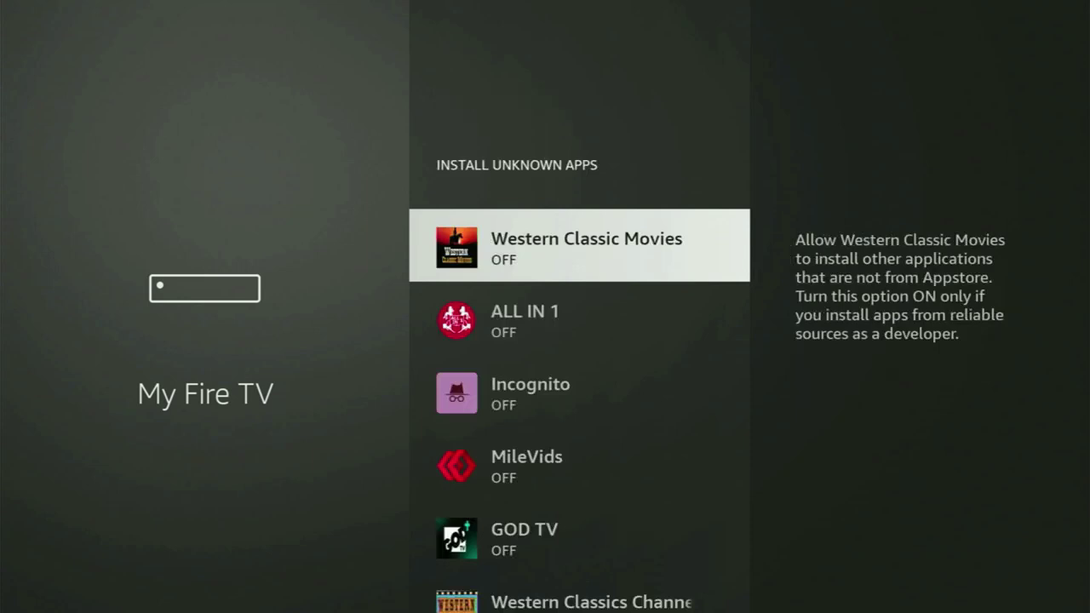
# Scroll the unknown-apps list to confirm Downloader is ON and the others are OFF.
pyautogui.press('Down')
pyautogui.press('Down')
pyautogui.press('Down')
pyautogui.press('Down')
pyautogui.press('Down')
pyautogui.press('Down')
pyautogui.press('Down')
pyautogui.press('Down')
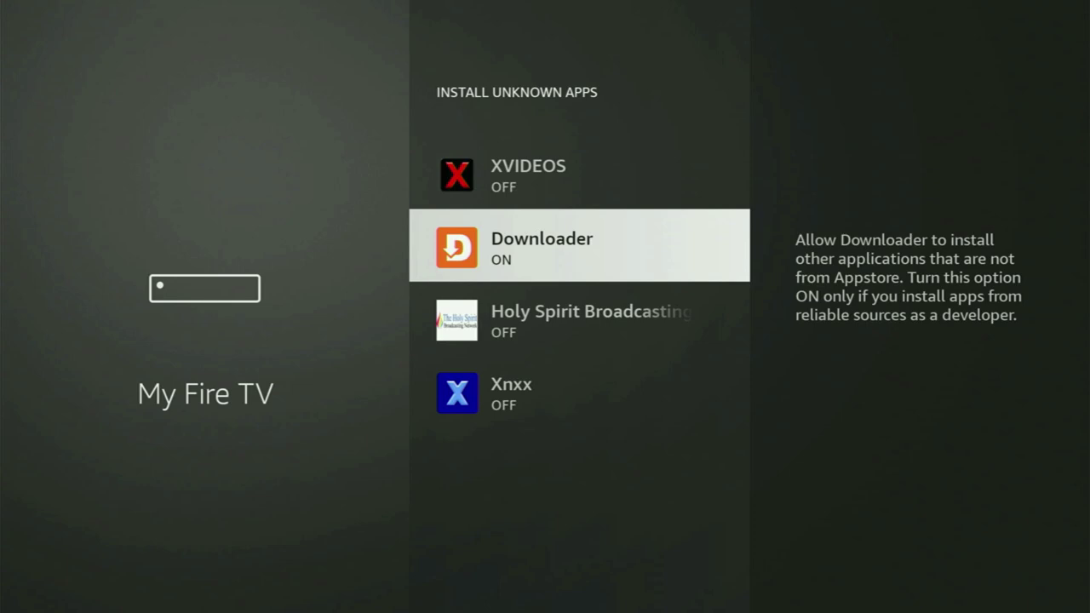
pyautogui.press('Up')
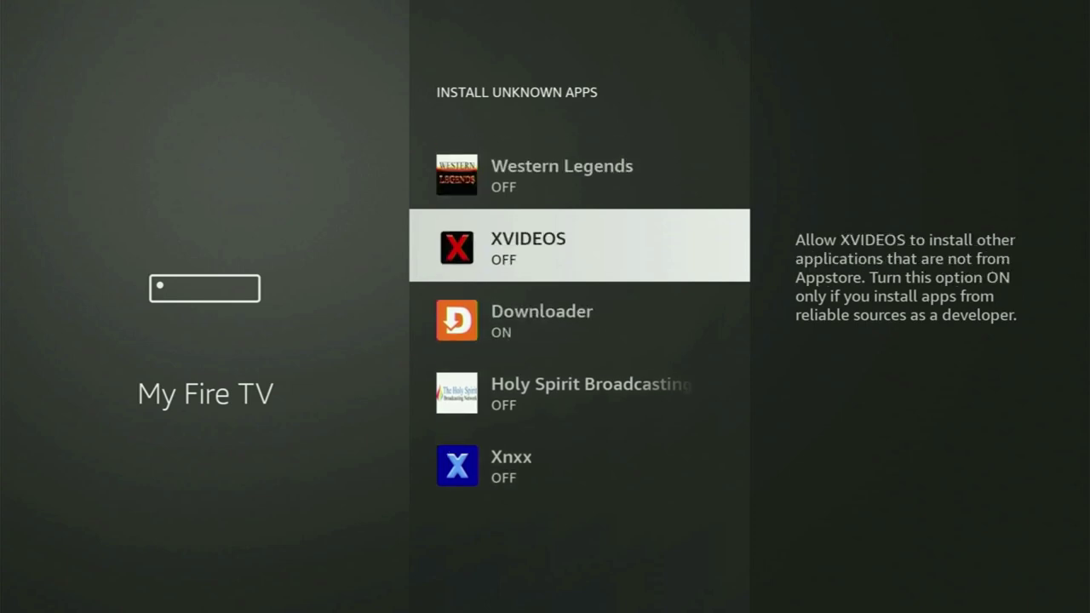
pyautogui.press('Up')
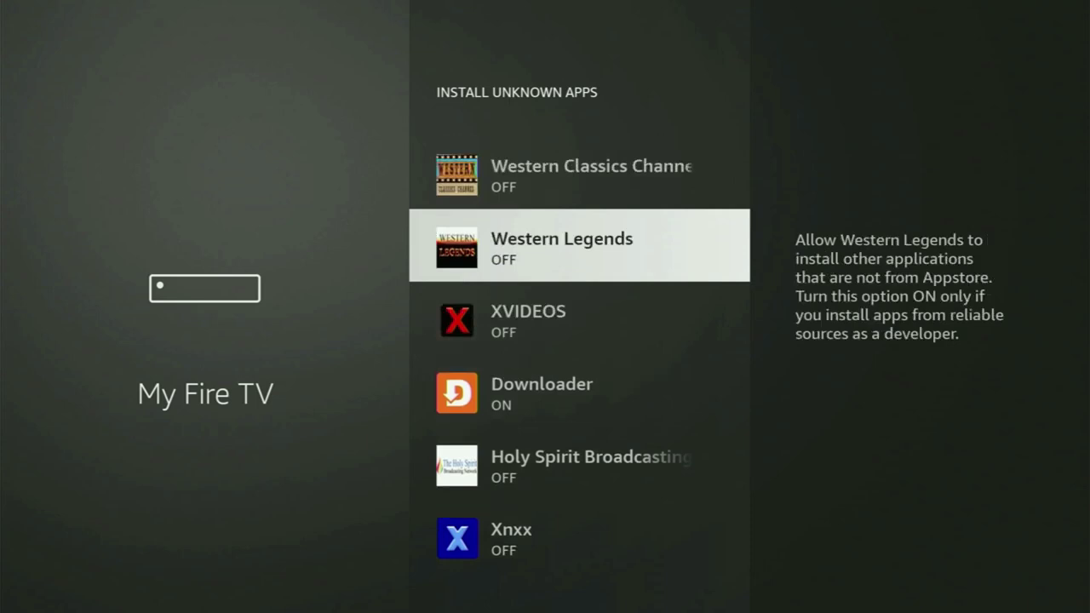
pyautogui.press('Up')
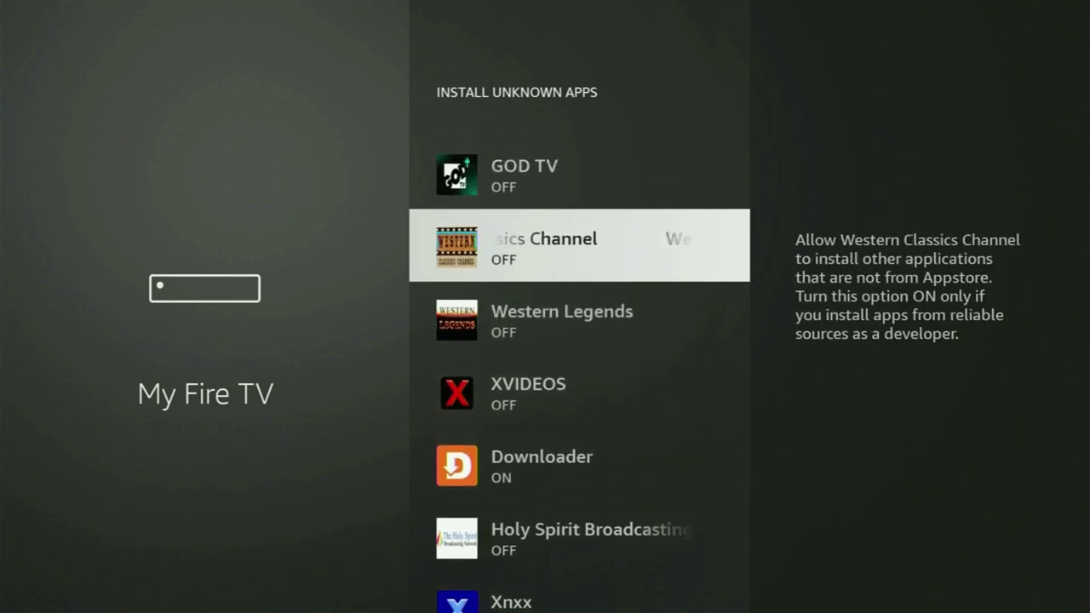
pyautogui.press('Up')
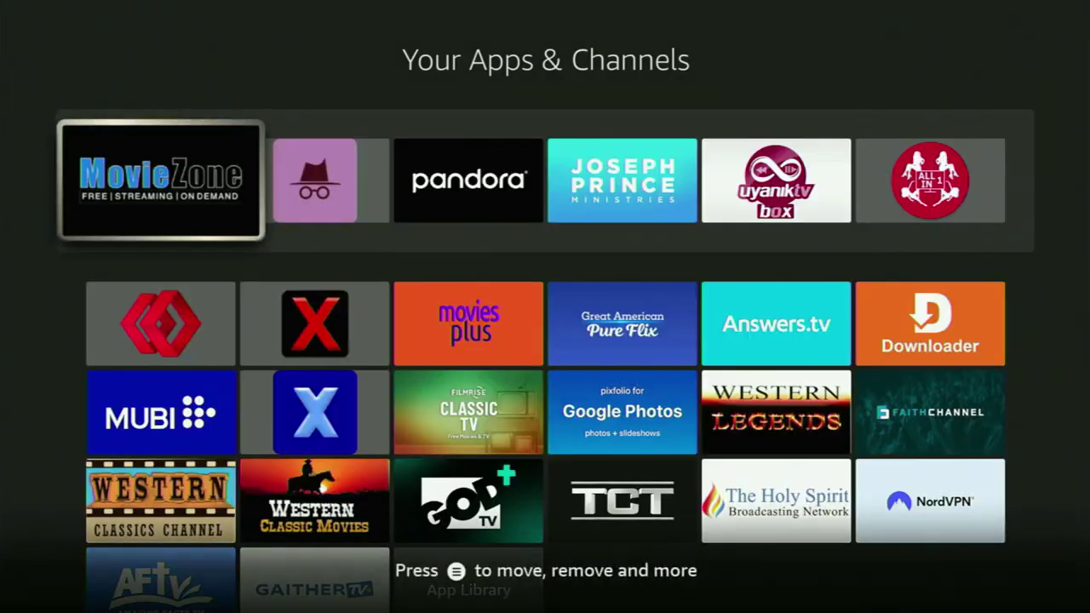
# Move through the Your Apps & Channels grid past Downloader to the NordVPN tile.
pyautogui.press('Down')
pyautogui.press('Right')
pyautogui.press('Right')
pyautogui.press('Right')
pyautogui.press('Right')
pyautogui.press('Right')
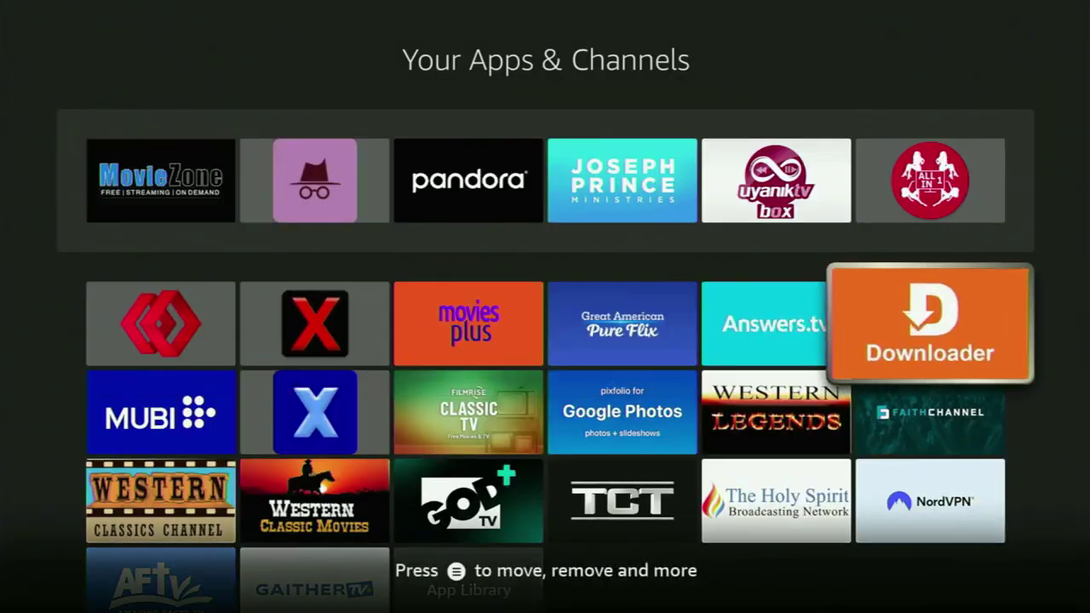
pyautogui.press('Right')
pyautogui.press('Left')
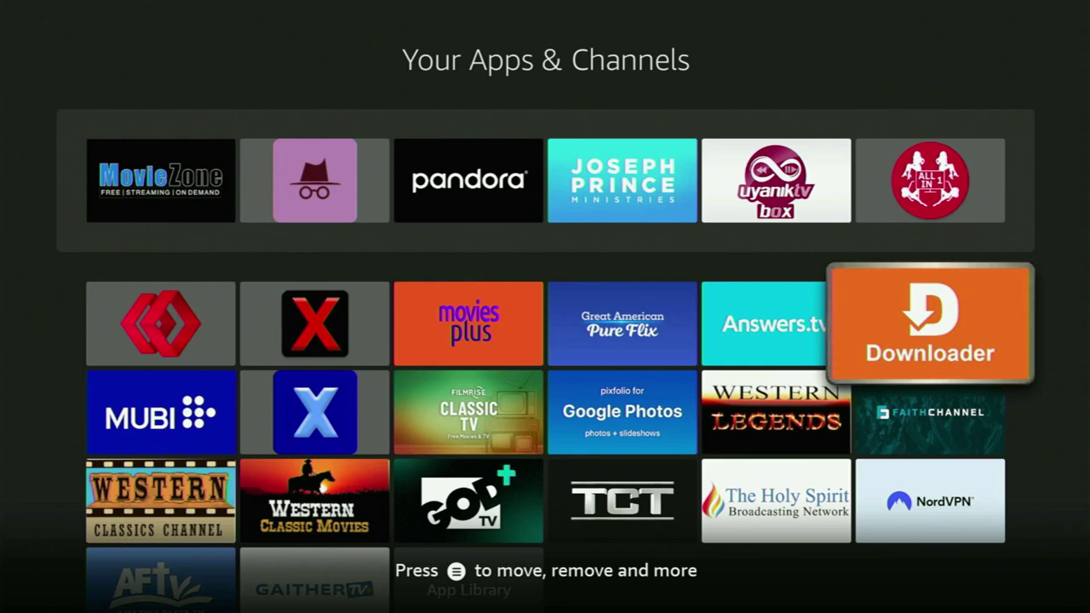
pyautogui.press('Down')
pyautogui.press('Down')
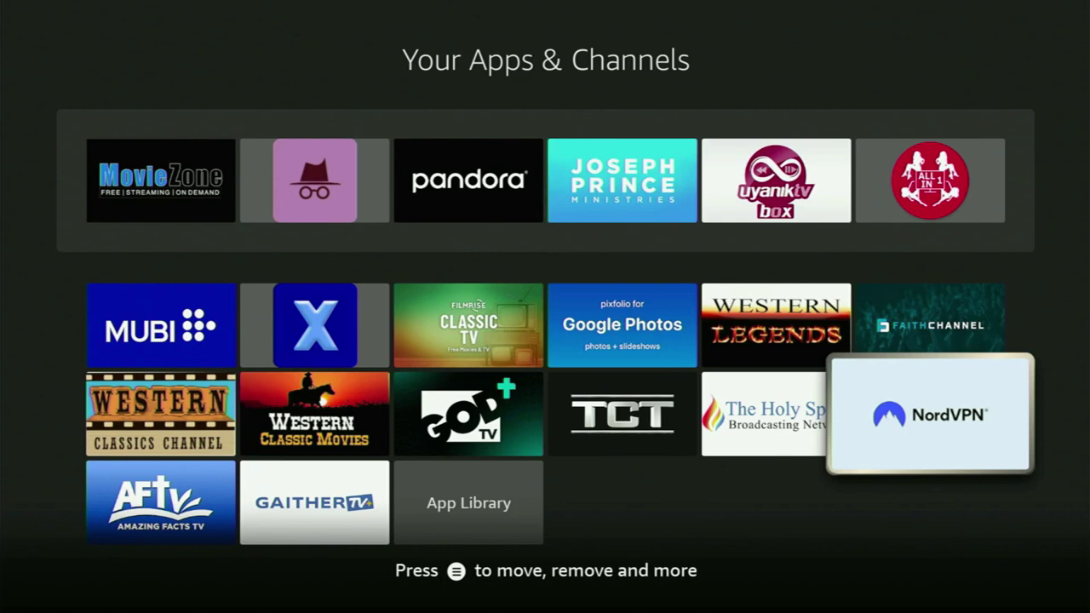
# Launch NordVPN and scroll its country list up to the D - F row.
pyautogui.press('Return')
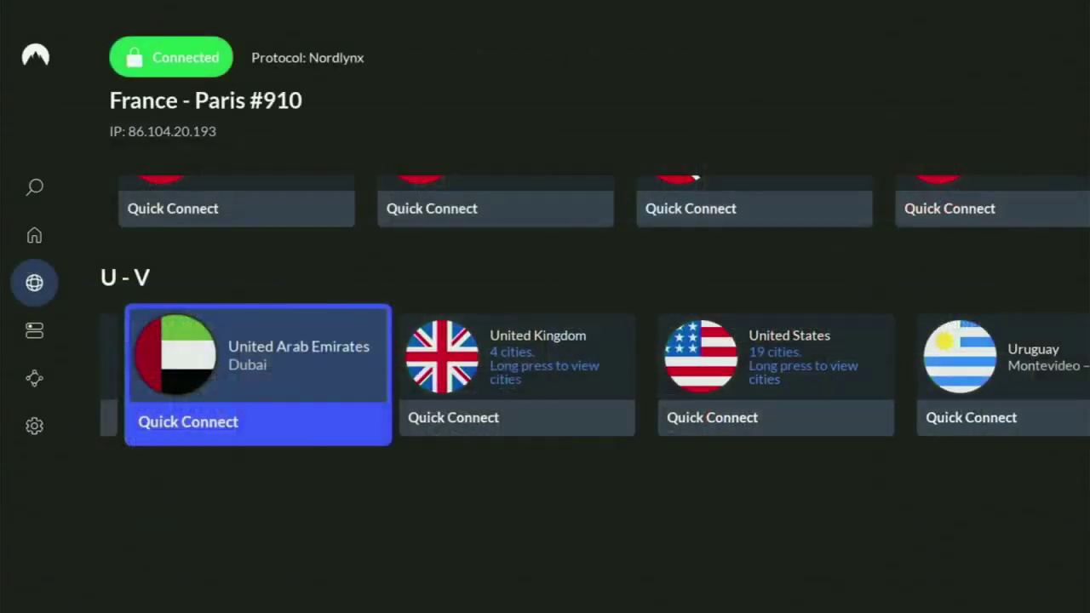
pyautogui.press('Right')
pyautogui.press('Right')
pyautogui.press('Right')
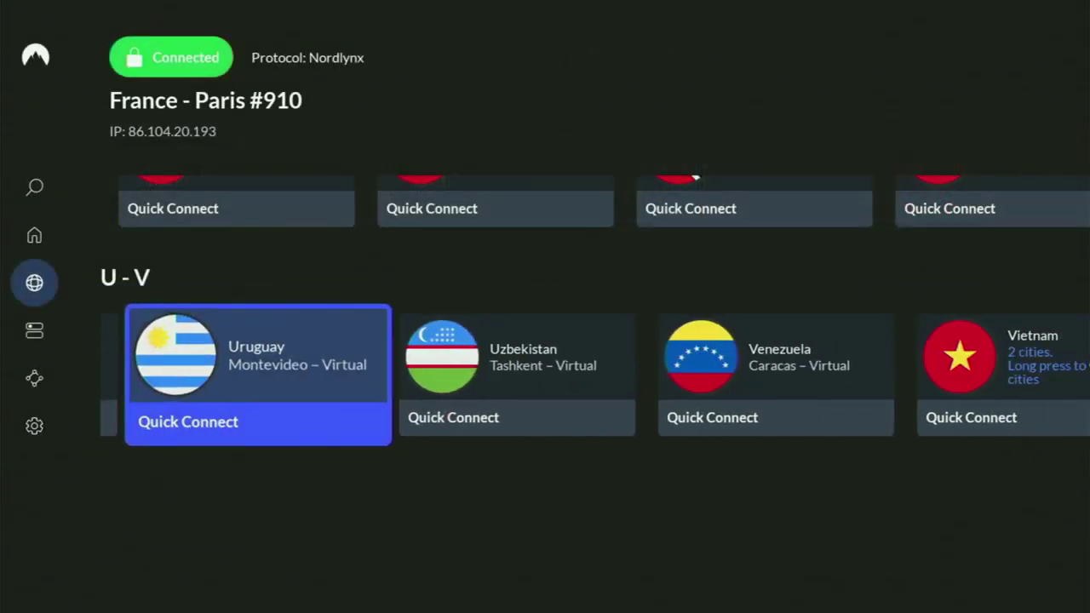
pyautogui.press('Right')
pyautogui.press('Right')
pyautogui.press('Up')
pyautogui.press('Up')
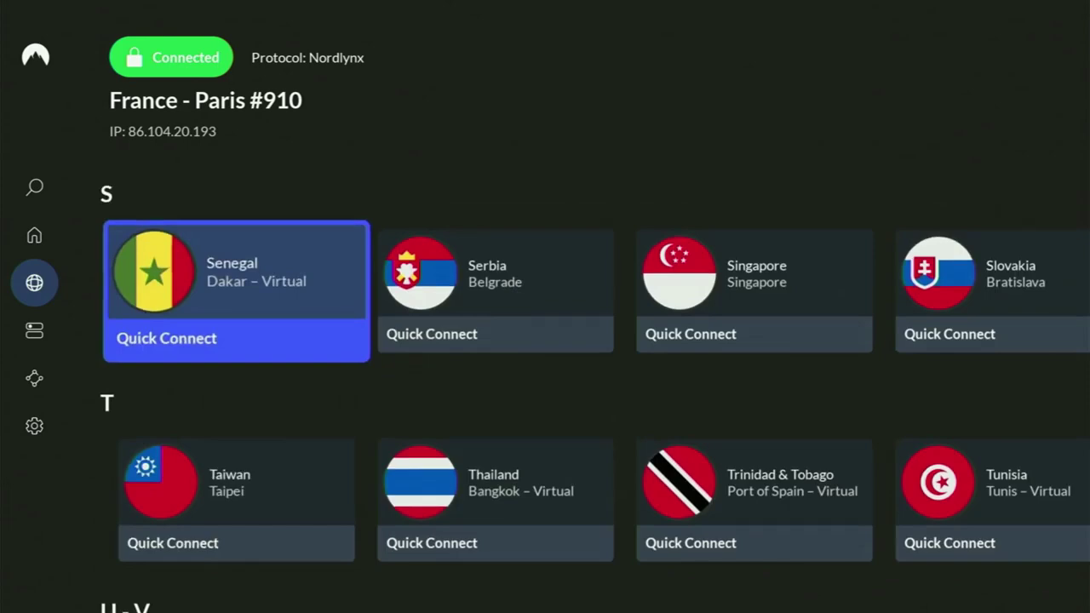
pyautogui.press('Up')
pyautogui.press('Up')
pyautogui.press('Up')
pyautogui.press('Up')
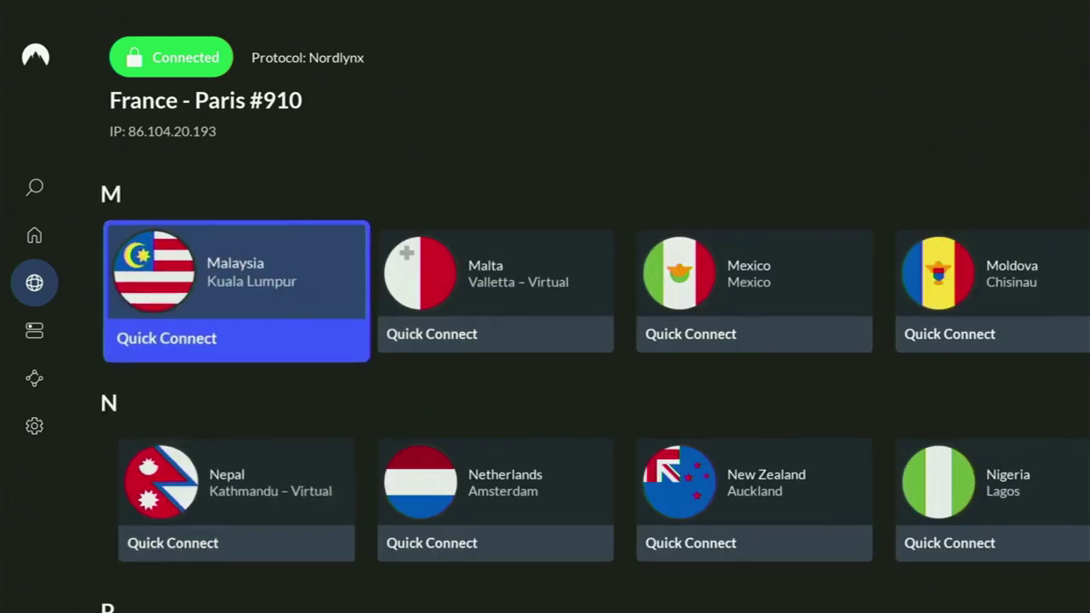
pyautogui.press('Up')
pyautogui.press('Up')
pyautogui.press('Up')
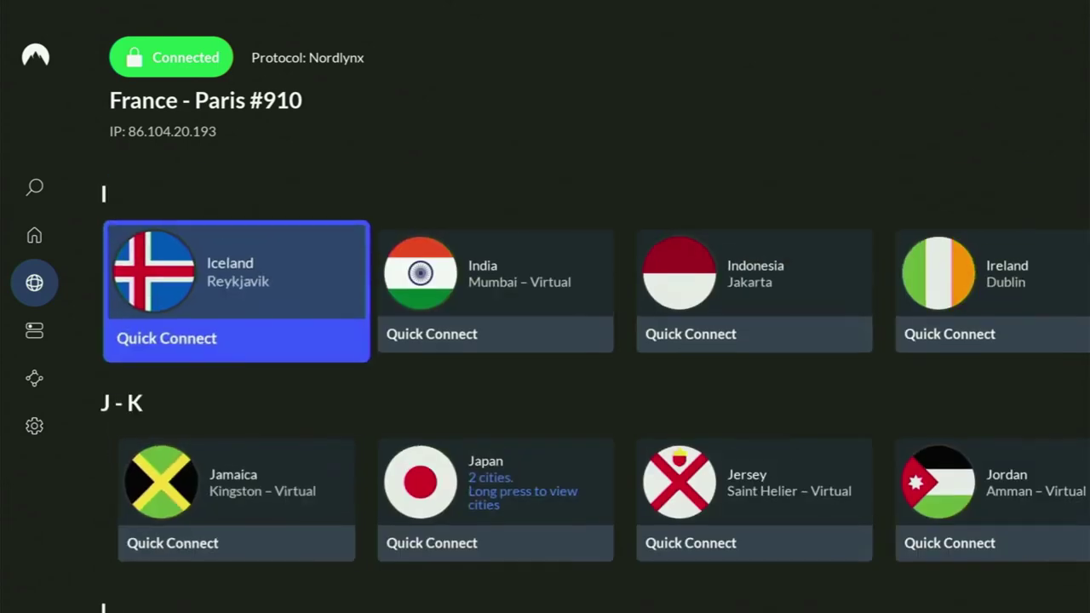
pyautogui.press('Up')
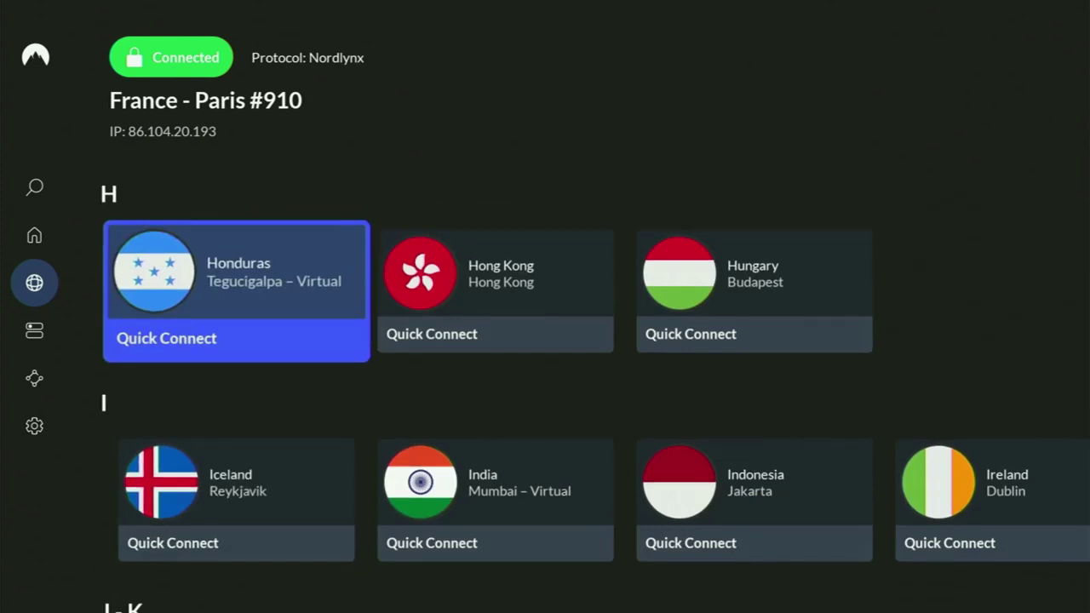
pyautogui.press('Up')
pyautogui.press('Up')
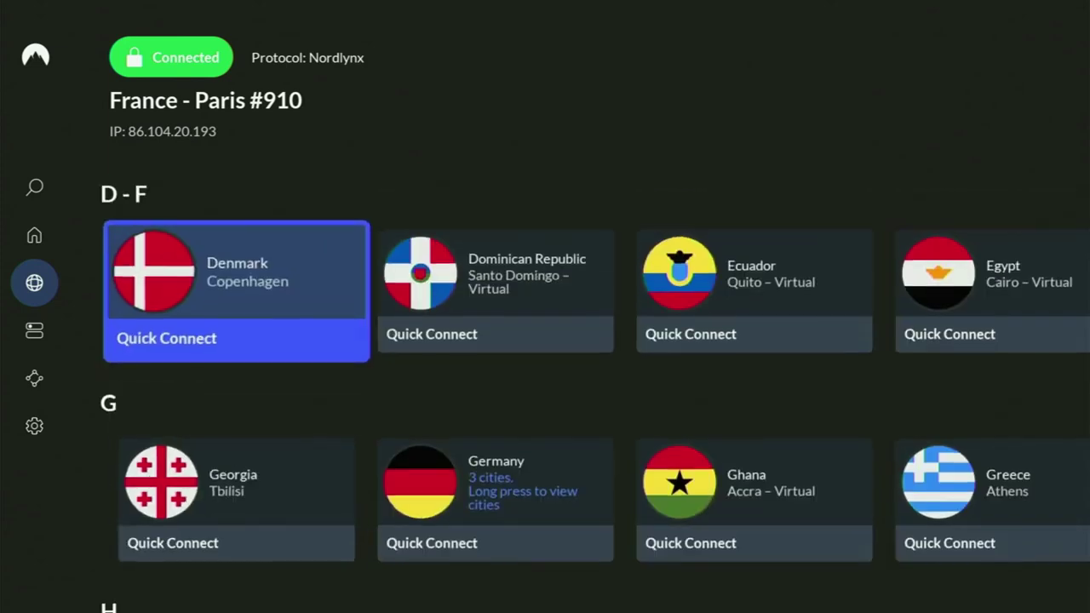
# Quick Connect to Finland - Helsinki #192, then browse down to Israel in the I row.
pyautogui.press('Right')
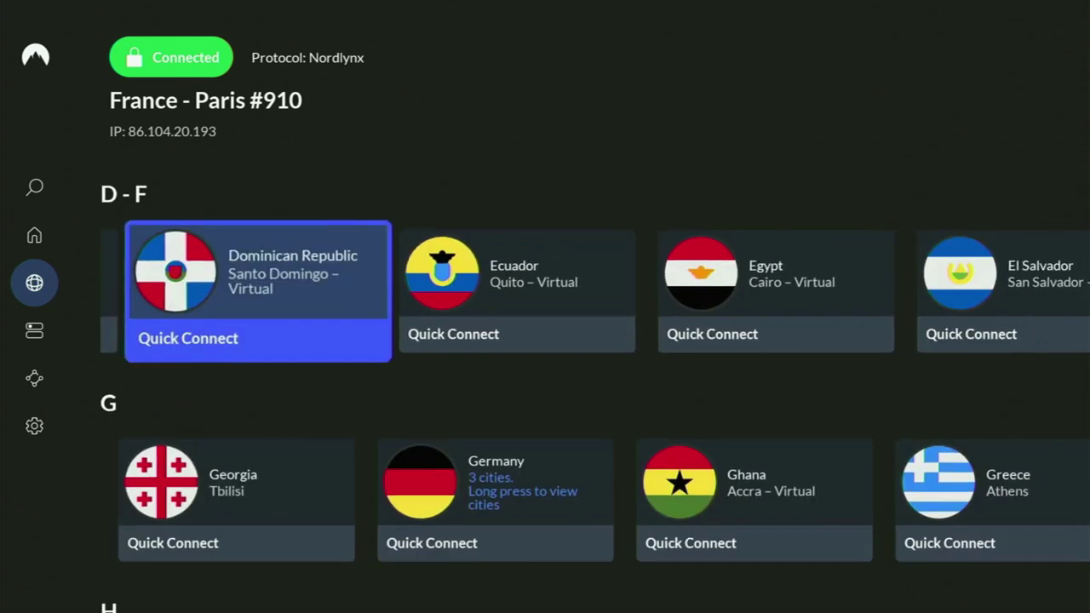
pyautogui.press('Right')
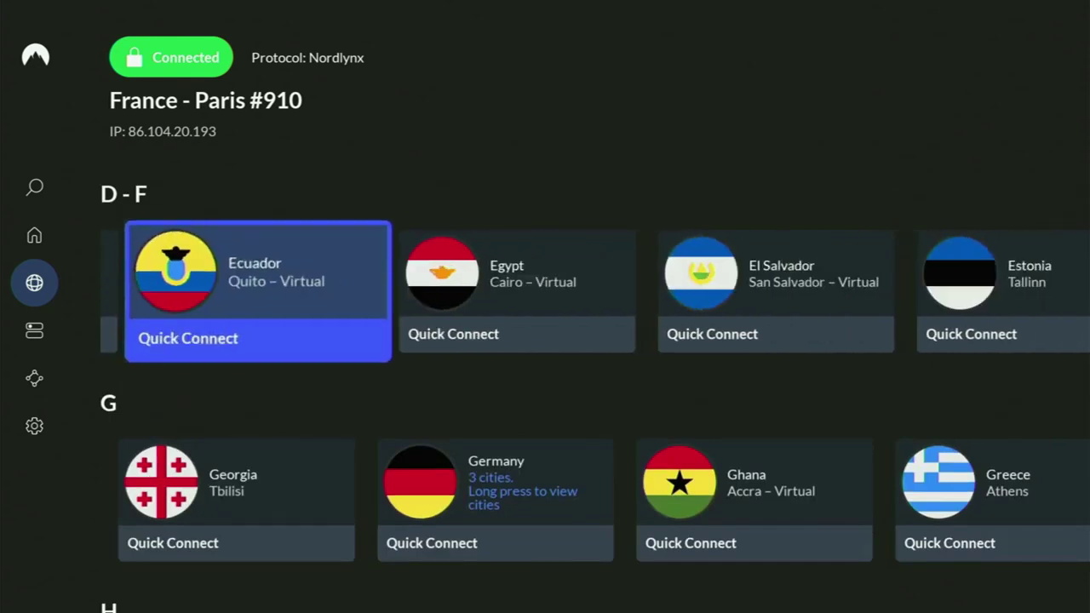
pyautogui.press('Right')
pyautogui.press('Right')
pyautogui.press('Right')
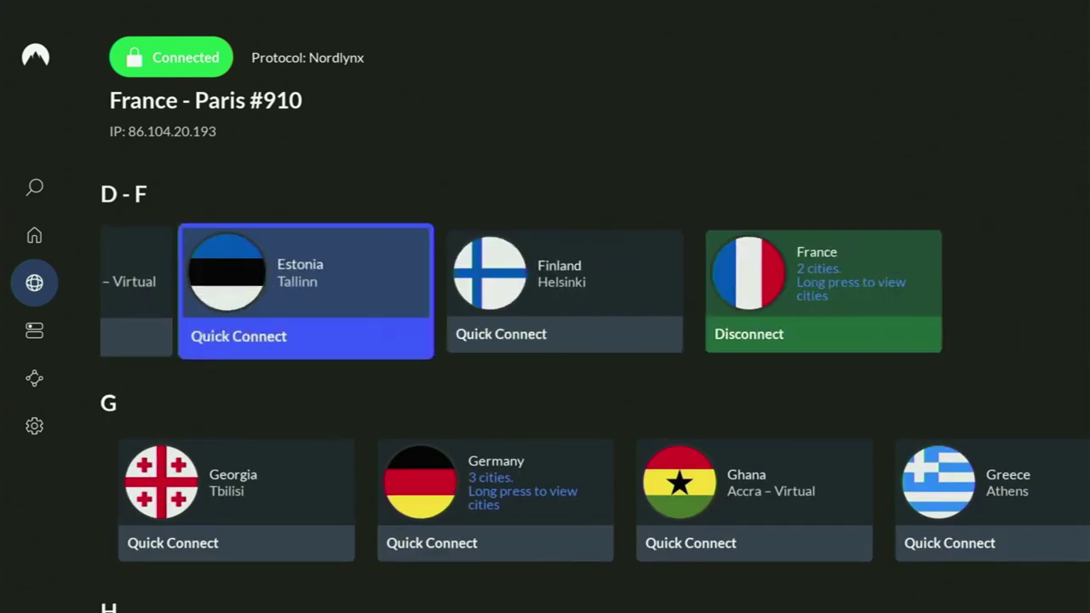
pyautogui.press('Right')
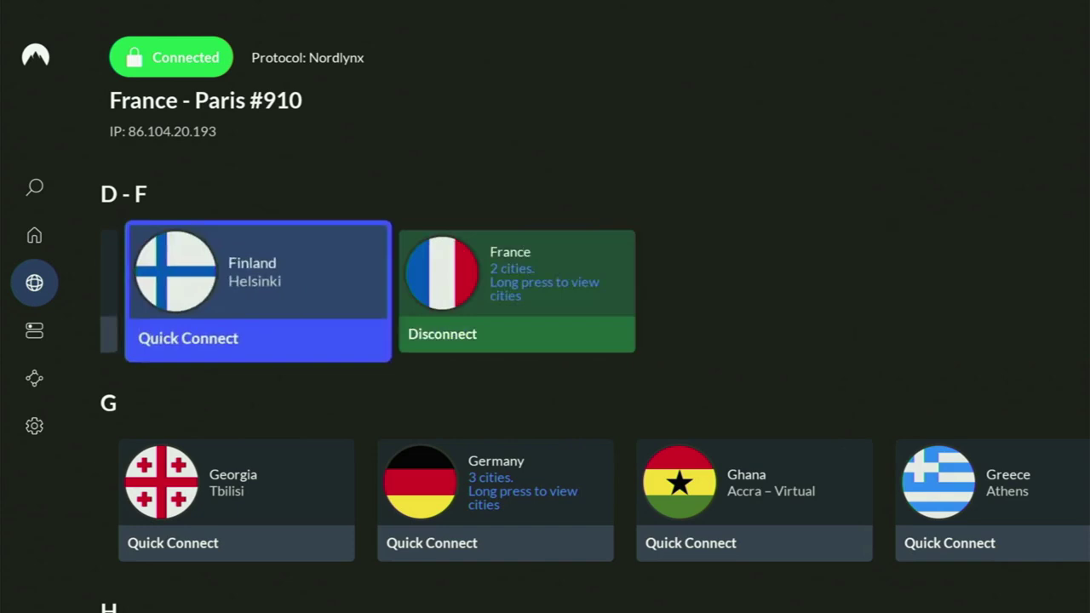
pyautogui.press('Return')
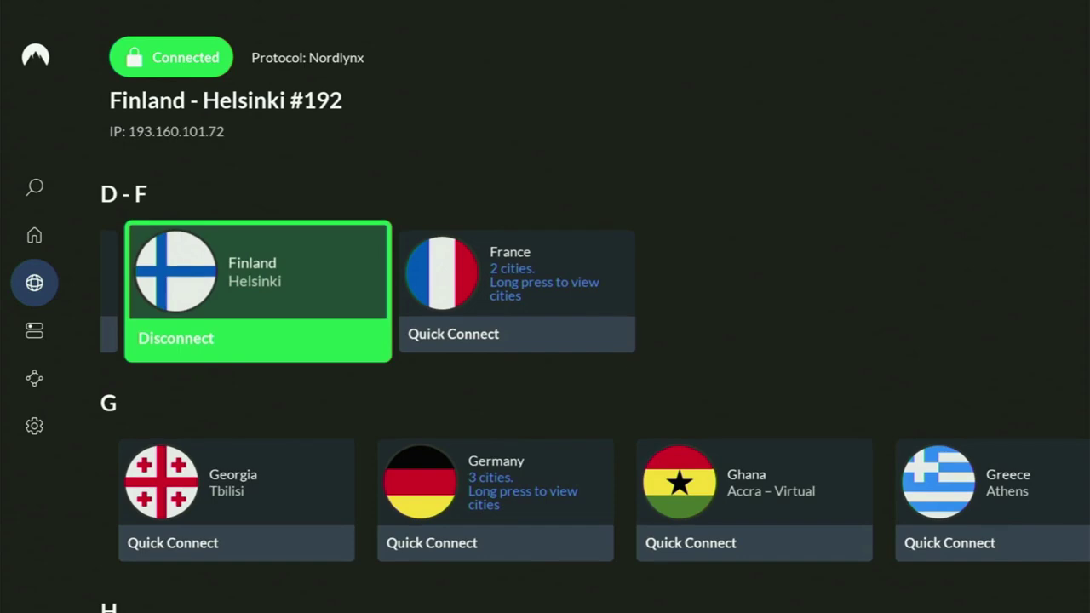
pyautogui.press('Down')
pyautogui.press('Down')
pyautogui.press('Down')
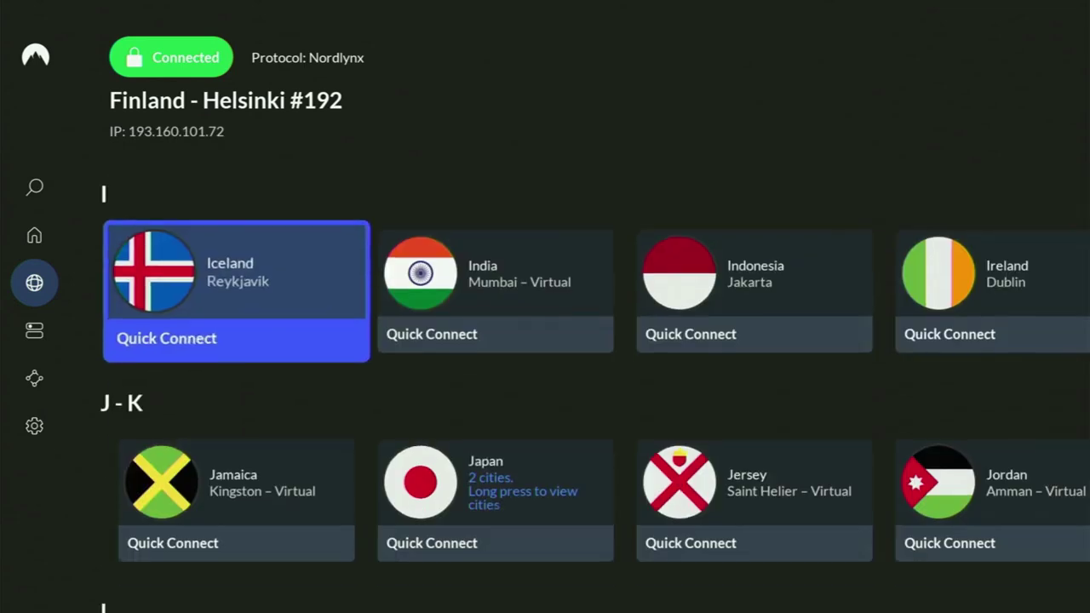
pyautogui.press('Right')
pyautogui.press('Right')
pyautogui.press('Right')
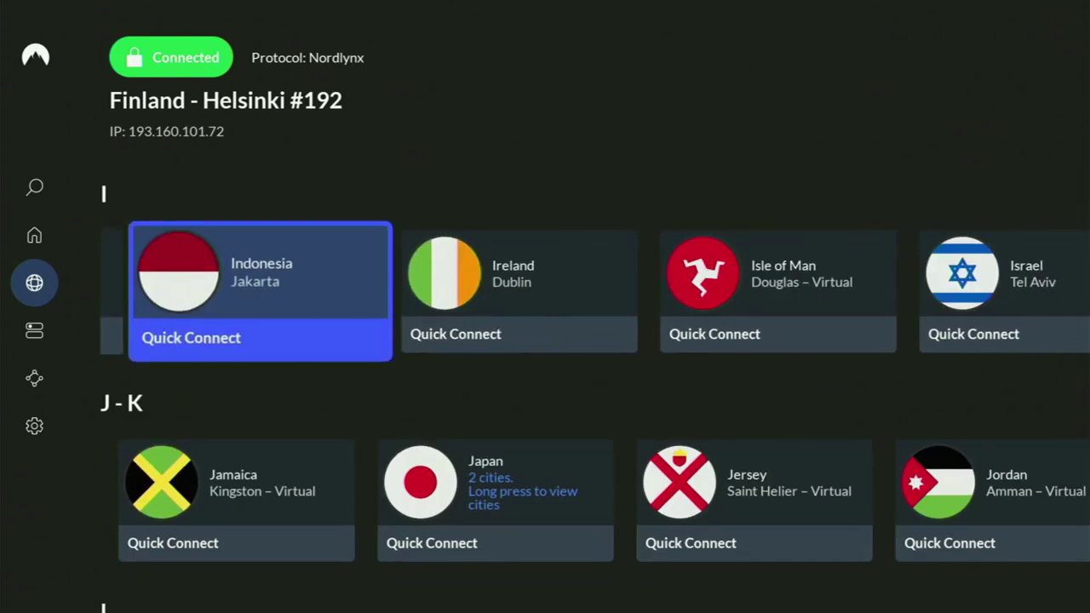
pyautogui.press('Right')
pyautogui.press('Right')
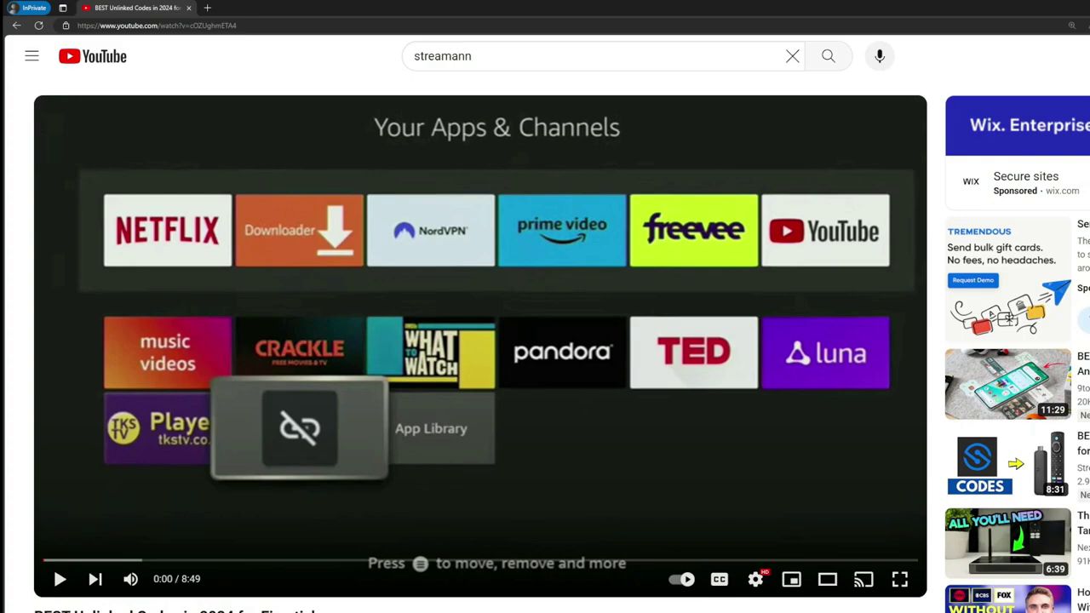
# Scroll the YouTube description and follow the topvpnoffer.com NordVPN deal link.
pyautogui.scroll(-5, 486, 426)
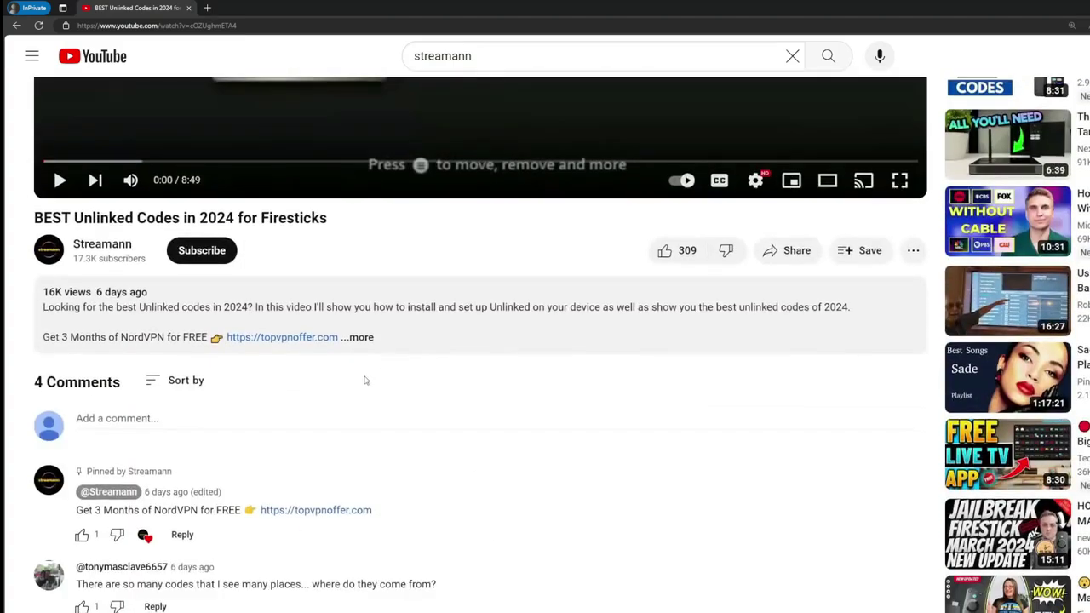
pyautogui.click(366, 339)
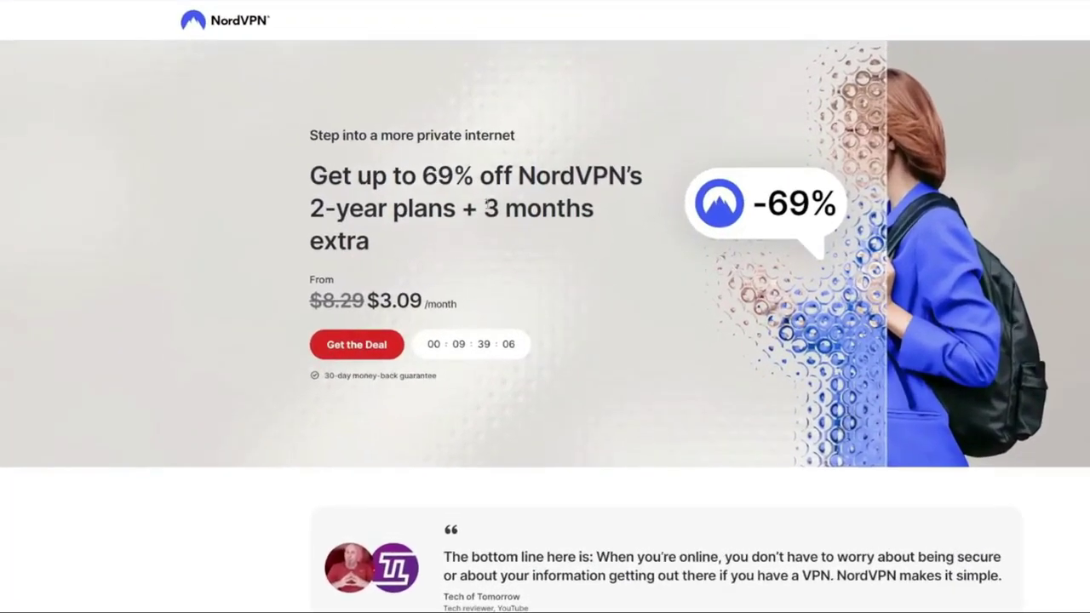
# Highlight the '3 months extra' bonus on the NordVPN deal page.
pyautogui.moveTo(485, 208); pyautogui.dragTo(604, 240)
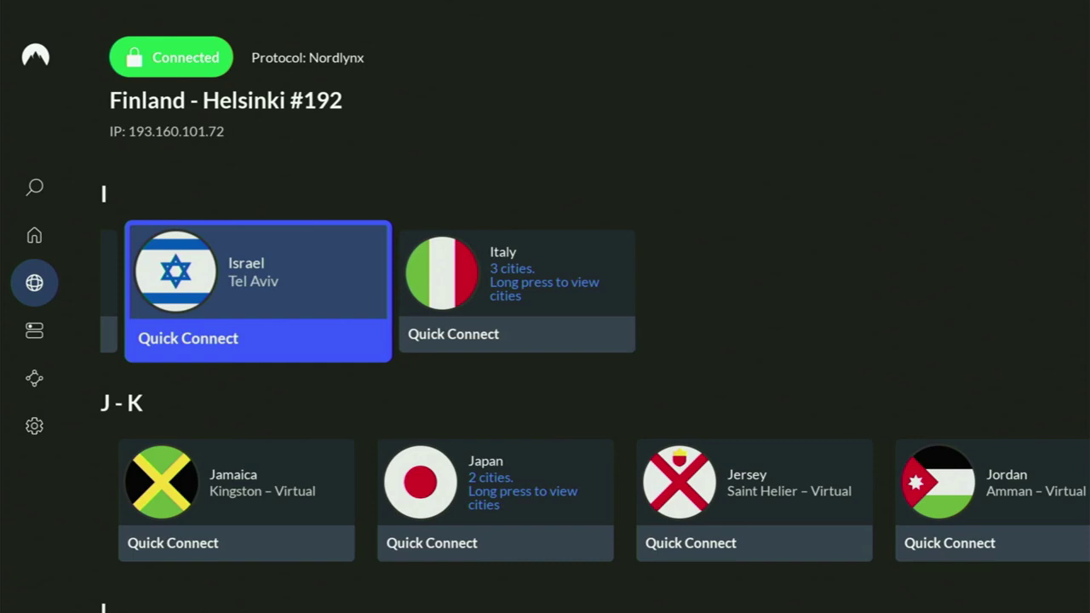
# Go Home, open the full apps list and launch Downloader.
pyautogui.press('Home')
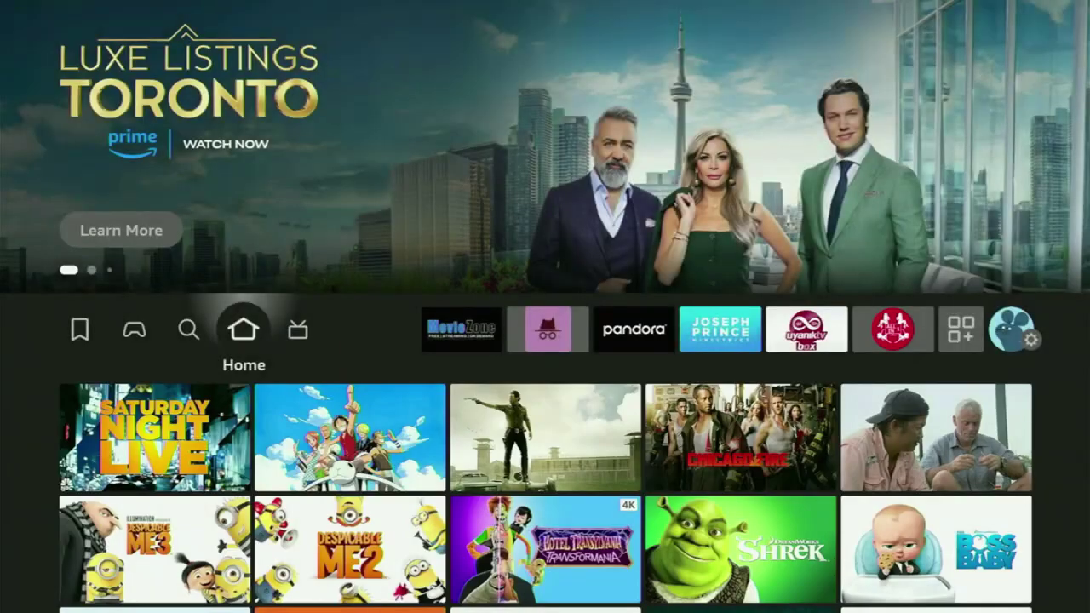
pyautogui.press('Right')
pyautogui.press('Right')
pyautogui.press('Right')
pyautogui.press('Right')
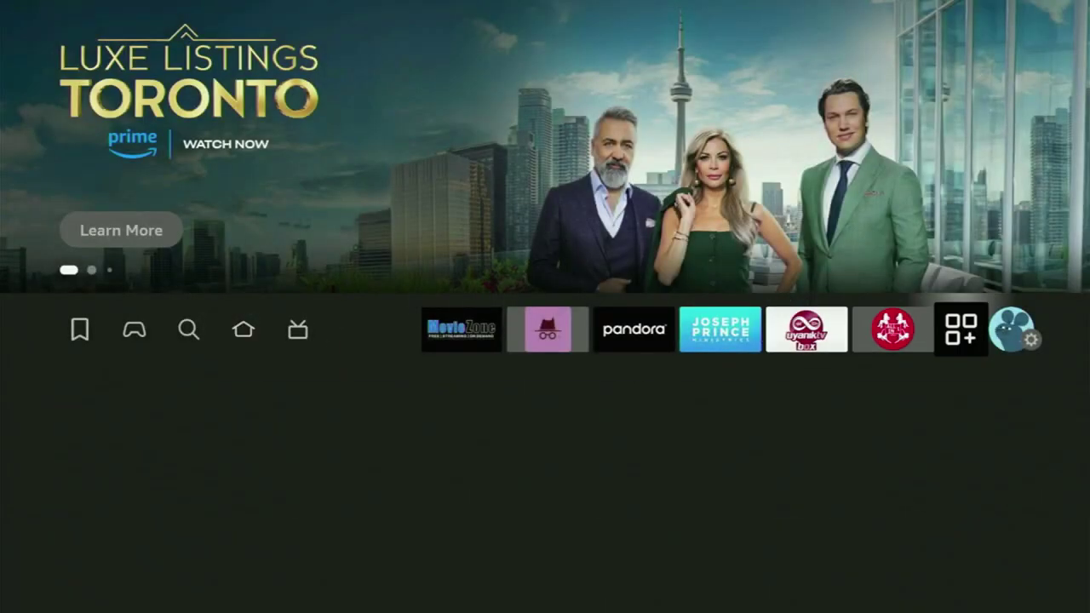
pyautogui.press('Return')
pyautogui.press('Down')
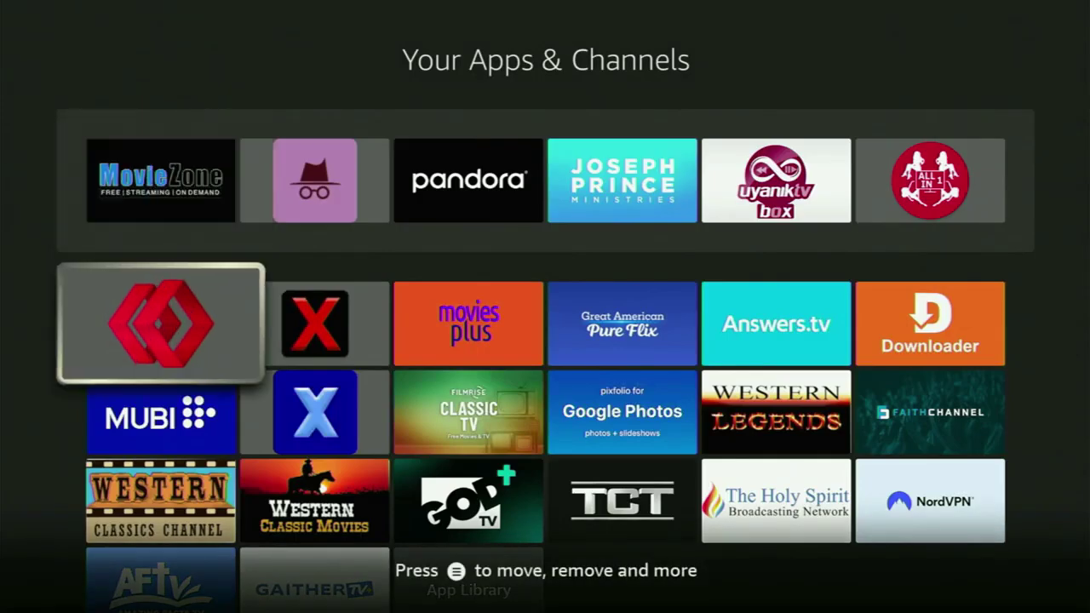
pyautogui.press('Right')
pyautogui.press('Right')
pyautogui.press('Right')
pyautogui.press('Right')
pyautogui.press('Right')
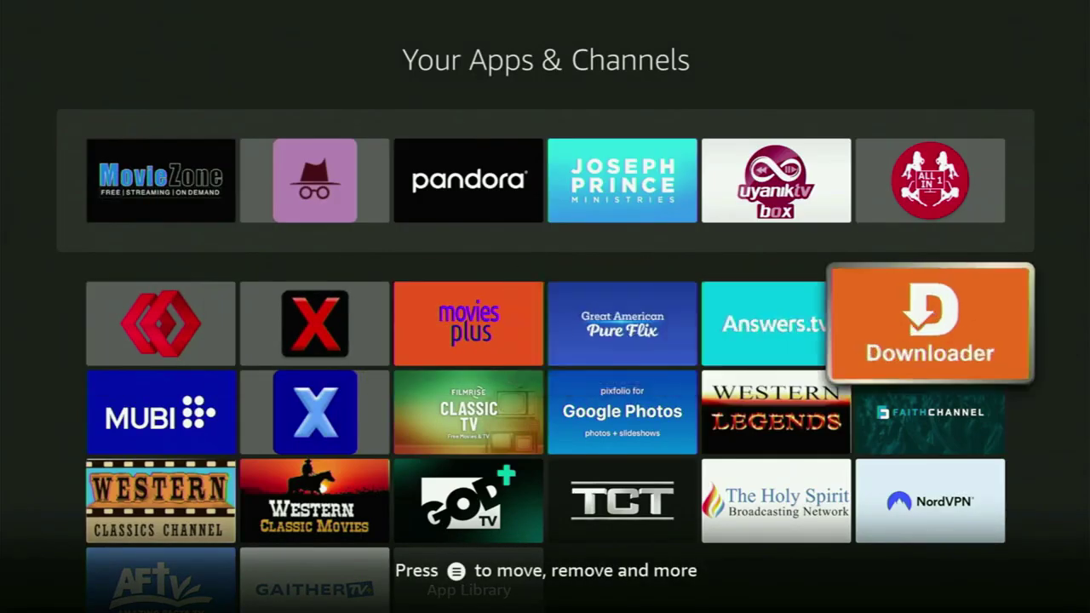
pyautogui.press('Return')
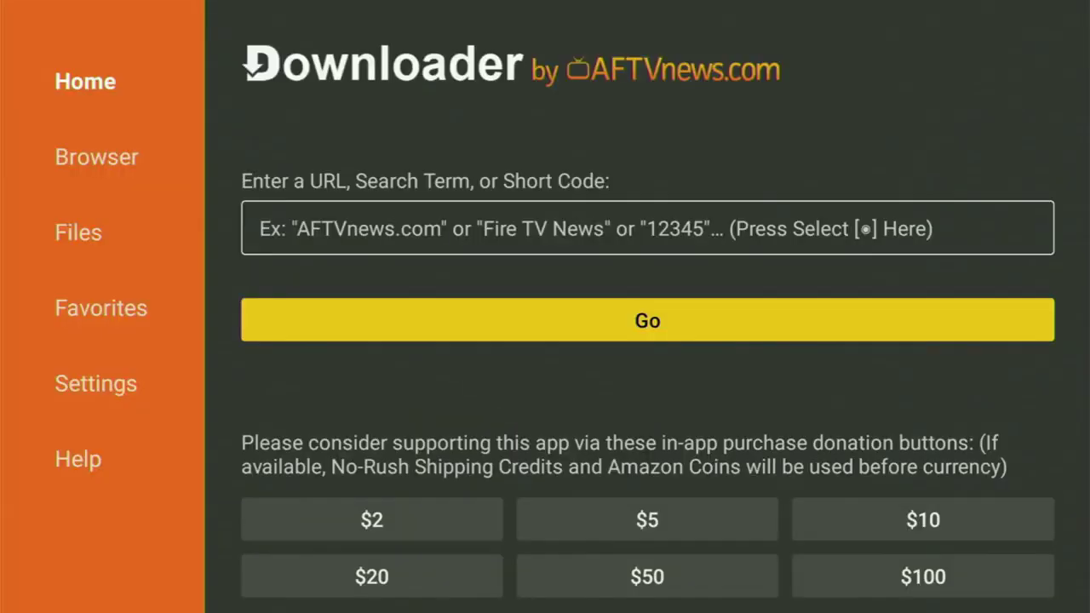
# Select Downloader's URL, search term or short code field.
pyautogui.press('Left')
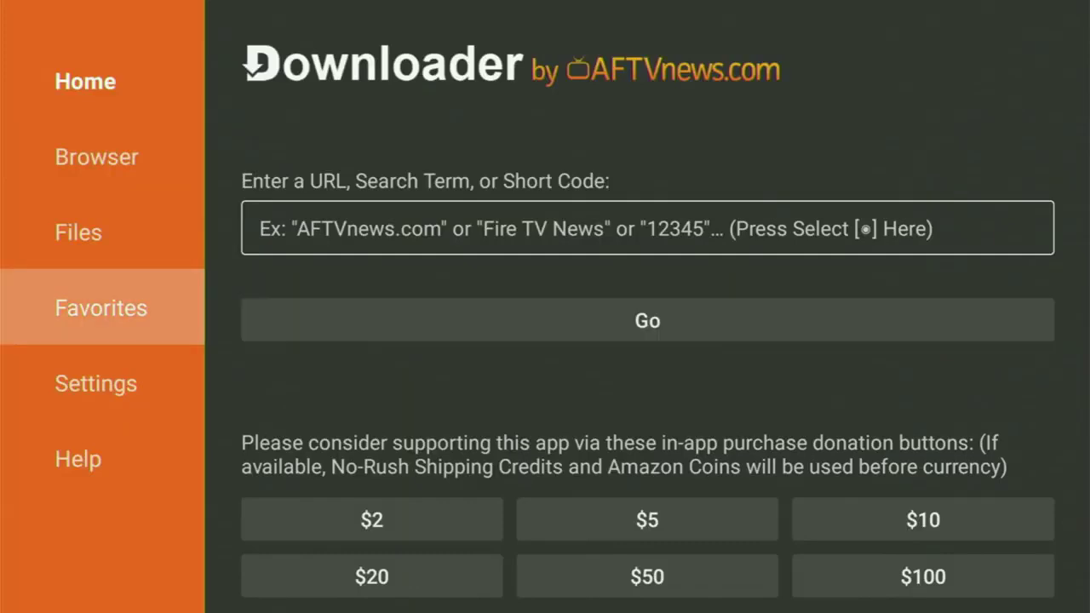
pyautogui.press('Up')
pyautogui.press('Up')
pyautogui.press('Up')
pyautogui.press('Right')
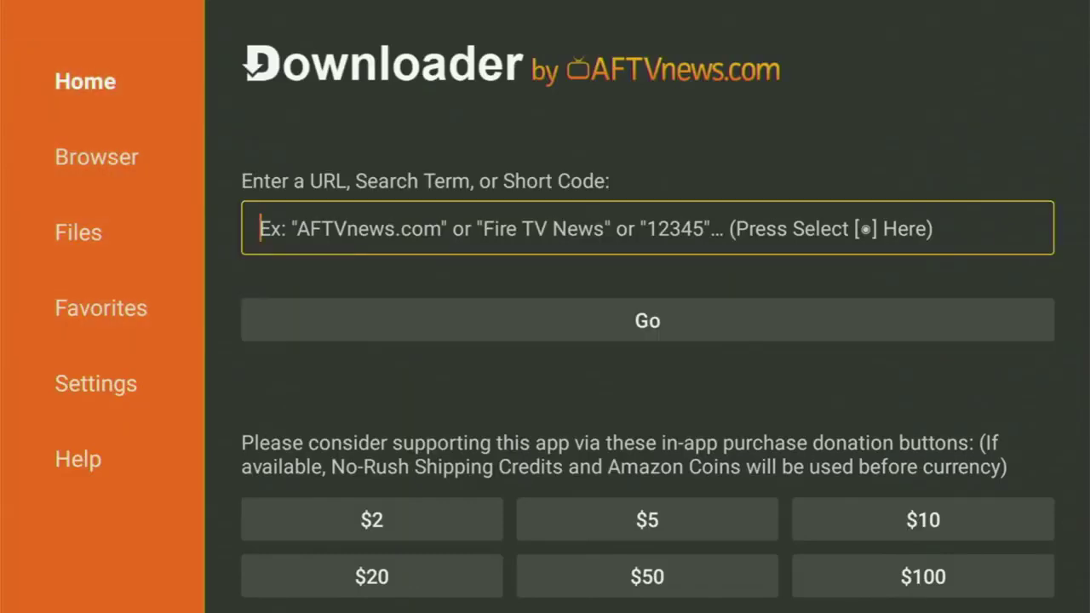
pyautogui.press('Return')
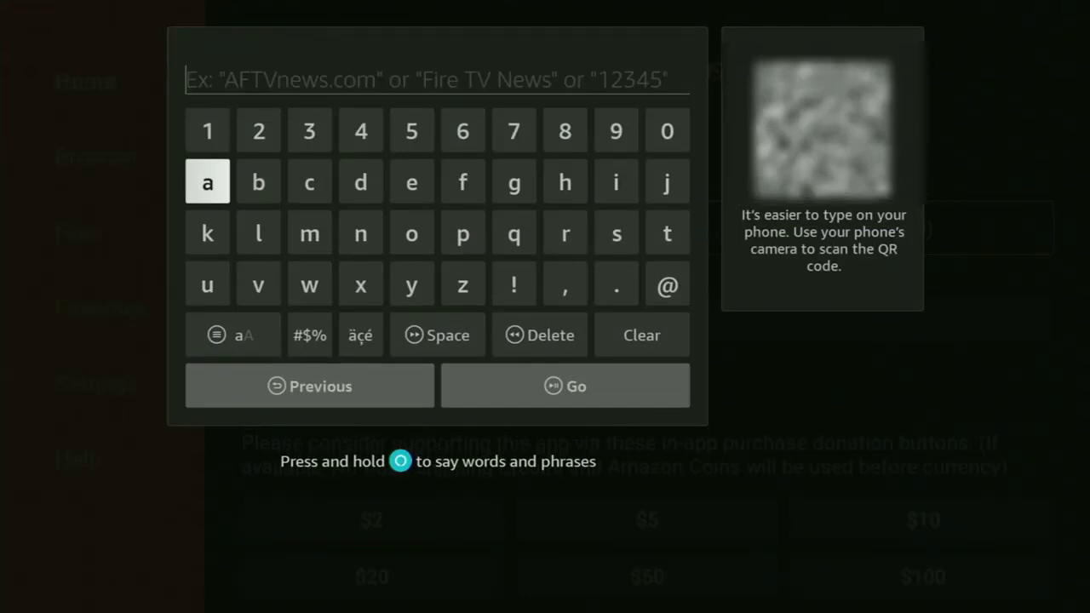
# Enter short code 59745 on the on-screen keyboard and move focus to Go.
pyautogui.press('Up')
pyautogui.press('Right')
pyautogui.press('Right')
pyautogui.press('Right')
pyautogui.press('Right')
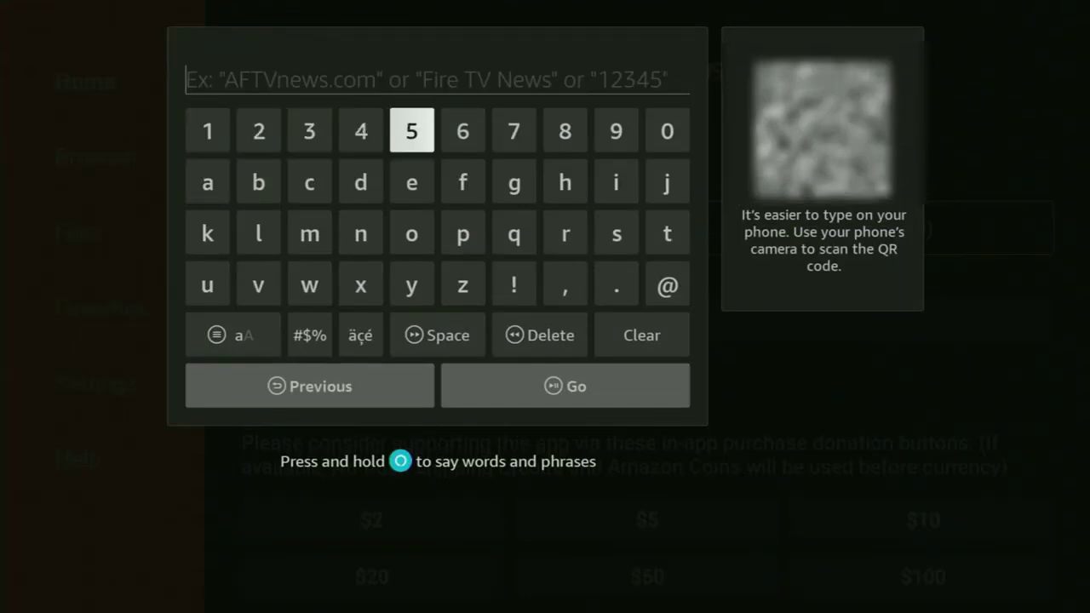
pyautogui.press('Return')
pyautogui.press('Right')
pyautogui.press('Right')
pyautogui.press('Right')
pyautogui.press('Right')
pyautogui.press('Return')
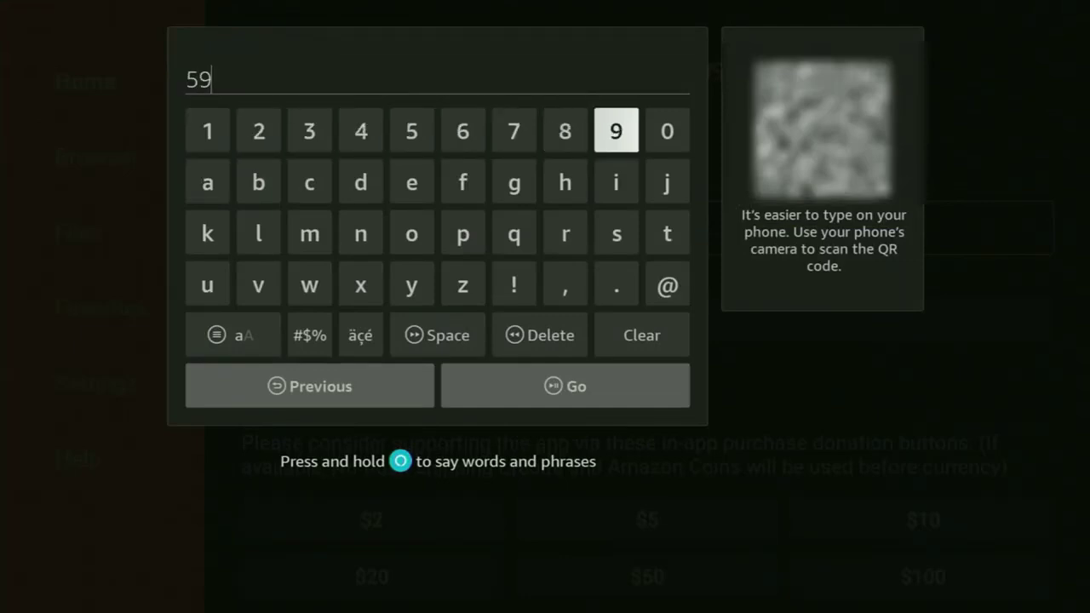
pyautogui.press('Left')
pyautogui.press('Left')
pyautogui.press('Return')
pyautogui.press('Left')
pyautogui.press('Left')
pyautogui.press('Left')
pyautogui.press('Return')
pyautogui.press('Right')
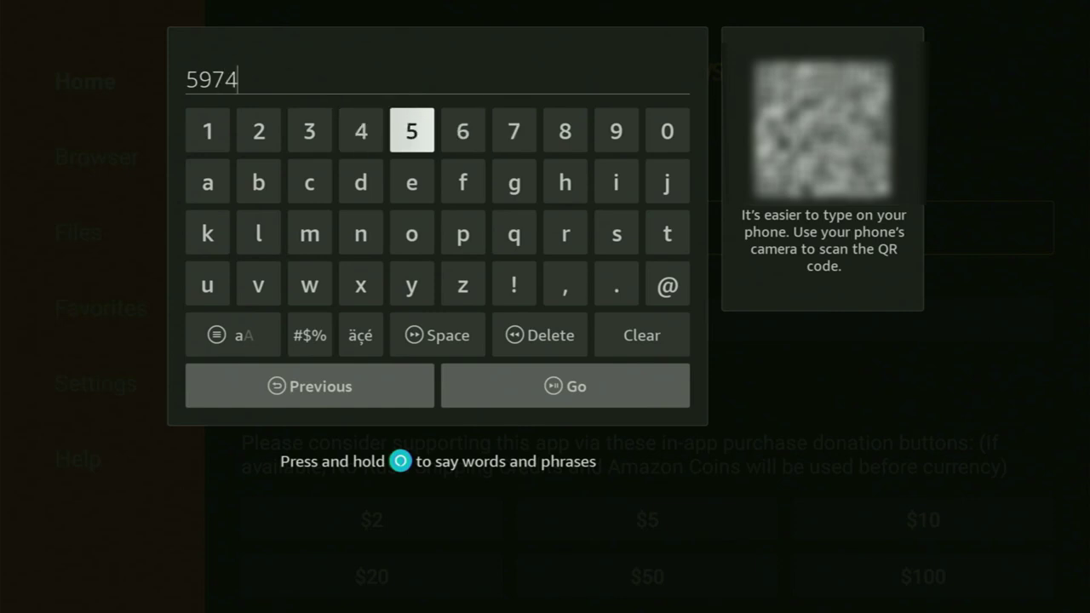
pyautogui.press('Return')
pyautogui.press('Down')
pyautogui.press('Down')
pyautogui.press('Down')
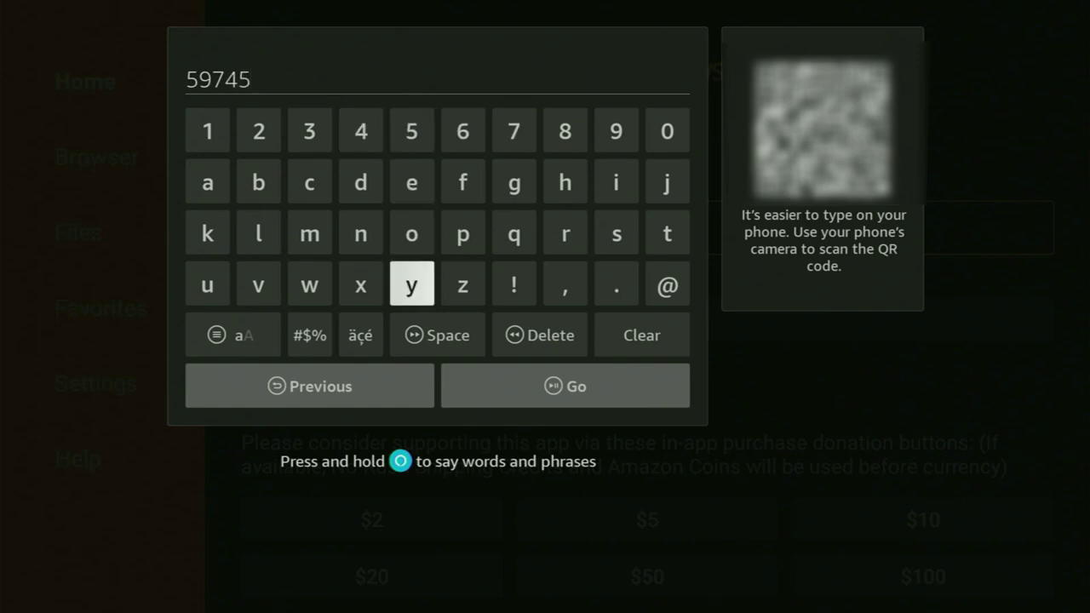
pyautogui.press('Down')
pyautogui.press('Right')
pyautogui.press('Down')
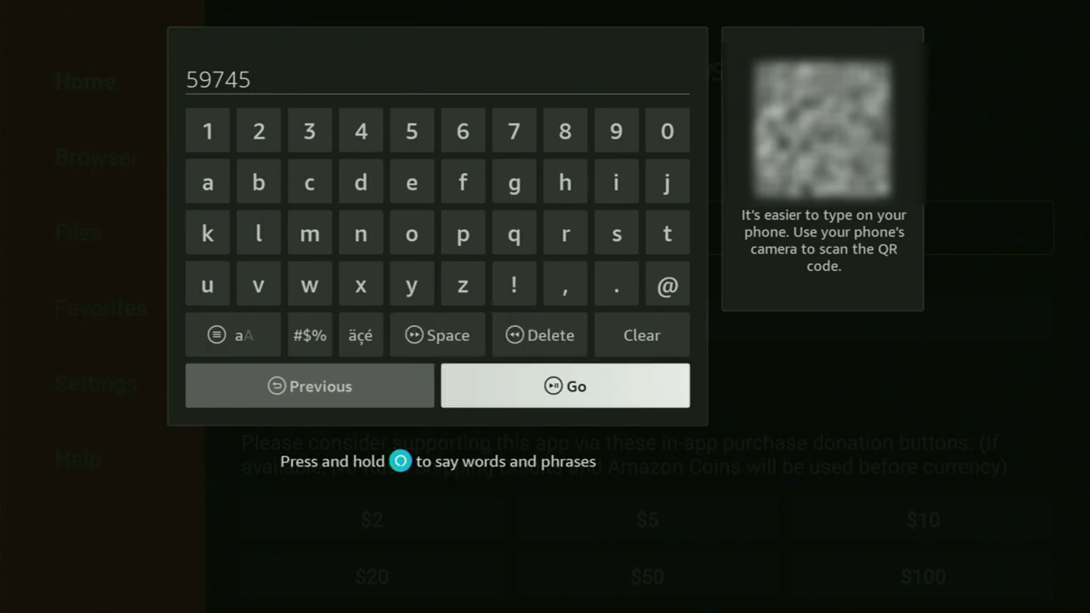
# Submit the code and download cinemahd-v3.4.1.apk (38.9 MB) to the Downloader folder.
pyautogui.press('Return')
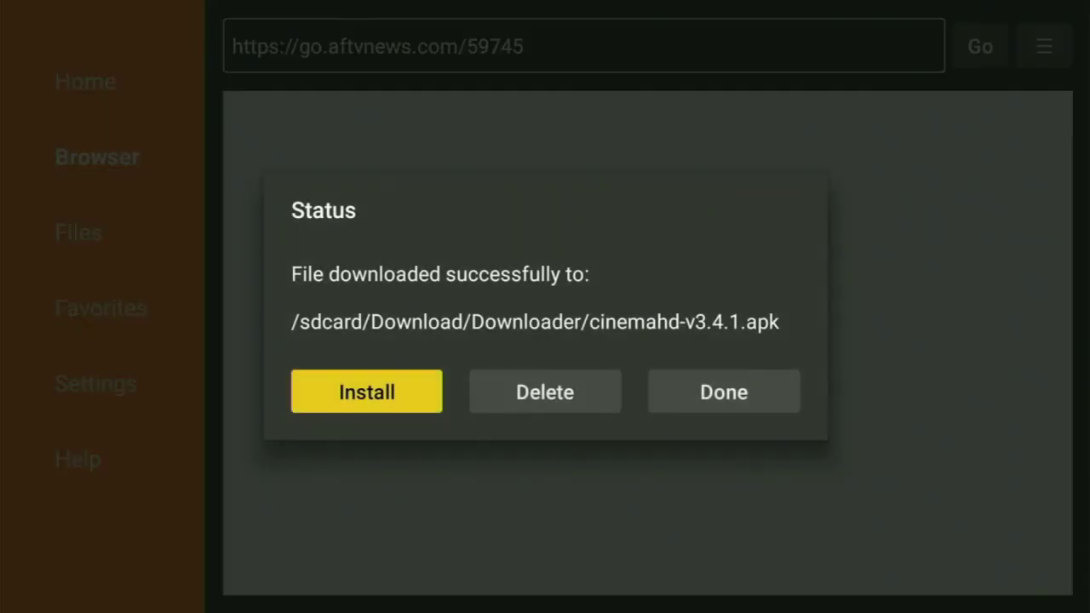
# Delete the cinemahd-v3.4.1.apk installer from Downloader's Status dialog and confirm the deletion.
pyautogui.press('Right')
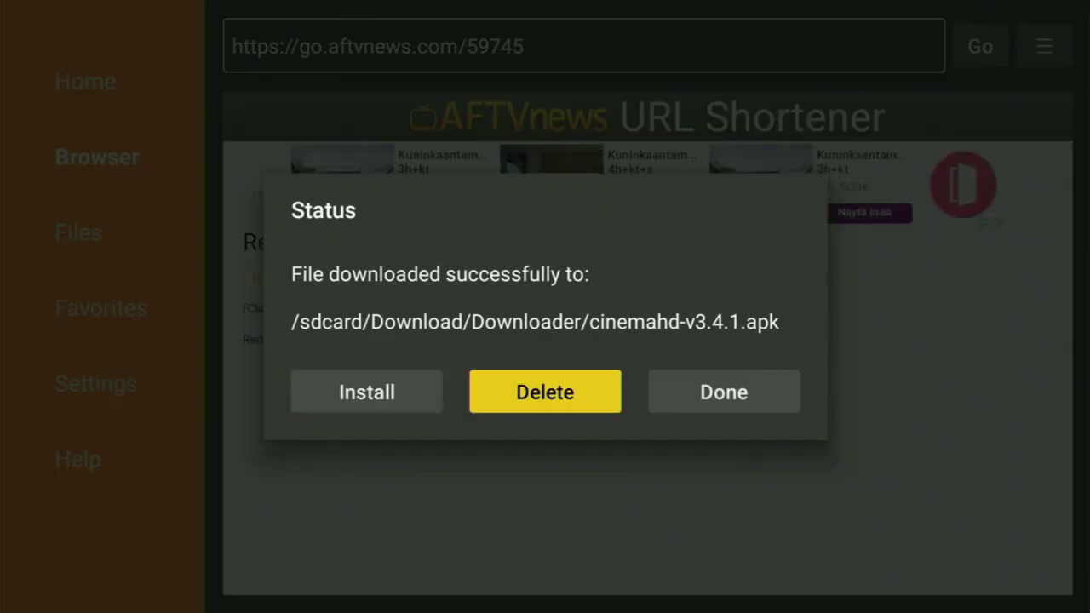
pyautogui.press('Return')
pyautogui.press('Left')
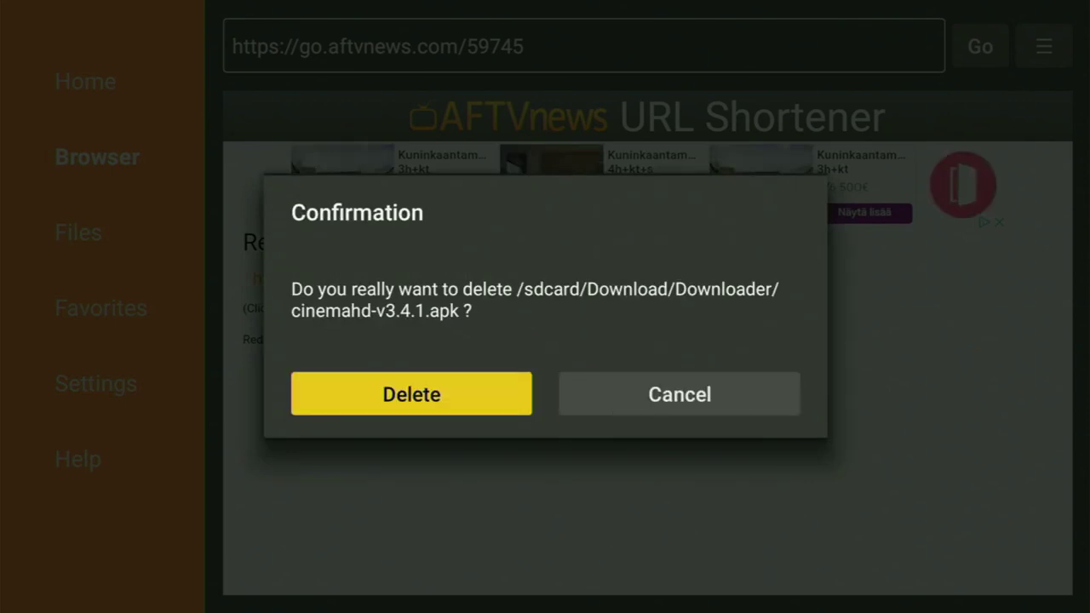
pyautogui.press('Return')
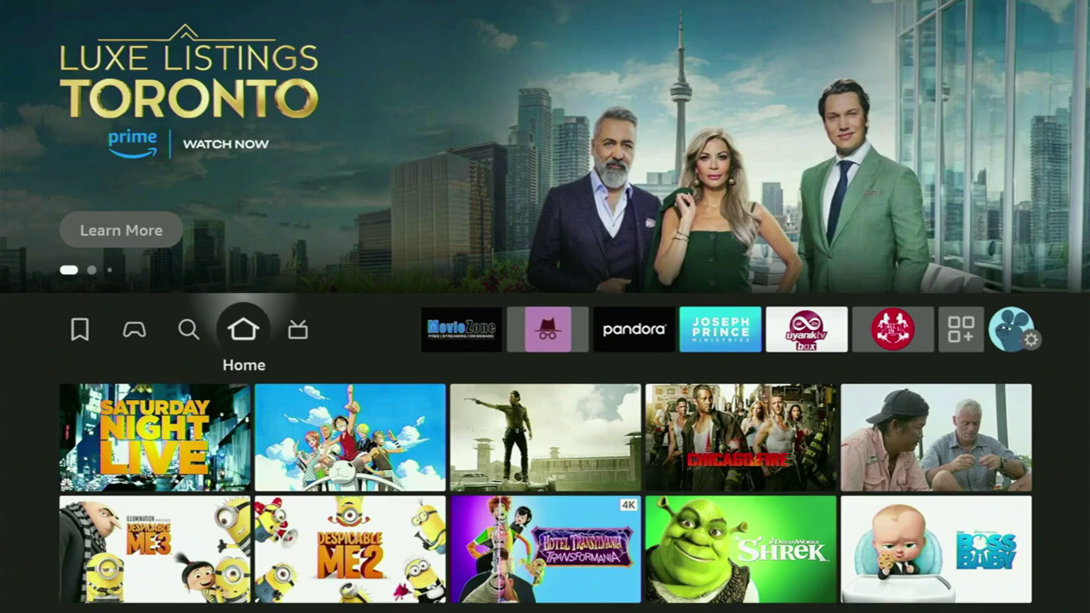
# Return to the Fire TV home screen and open the Your Apps & Channels list.
pyautogui.press('Right')
pyautogui.press('Right')
pyautogui.press('Right')
pyautogui.press('Right')
pyautogui.press('Right')
pyautogui.press('Right')
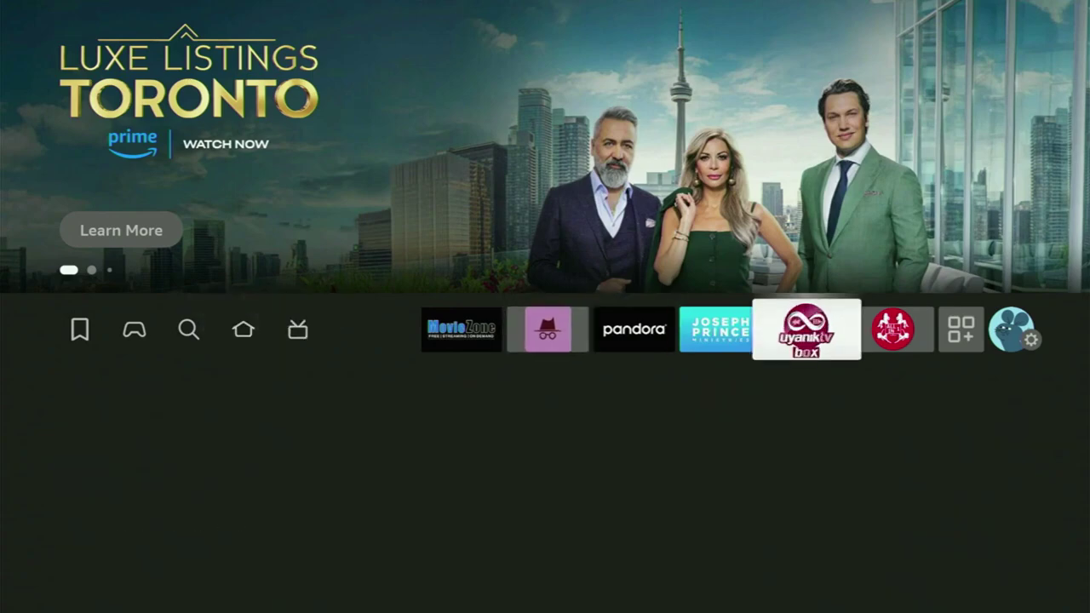
pyautogui.press('Right')
pyautogui.press('Right')
pyautogui.press('Return')
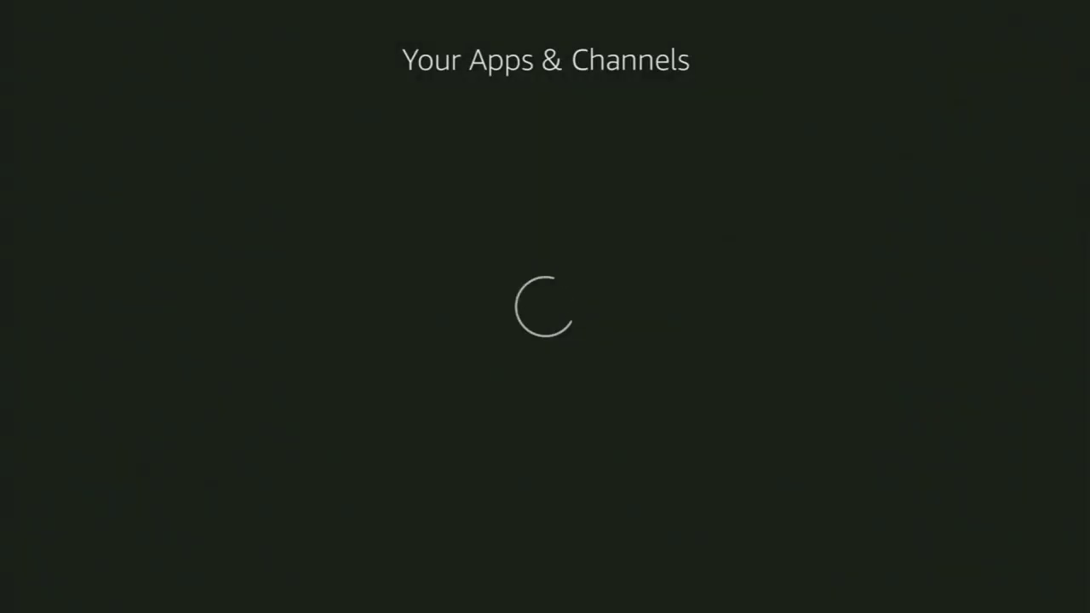
# Use Move to front on the Cinema tile so it sits ahead of MovieZone.
pyautogui.press('Down')
pyautogui.press('Down')
pyautogui.press('Down')
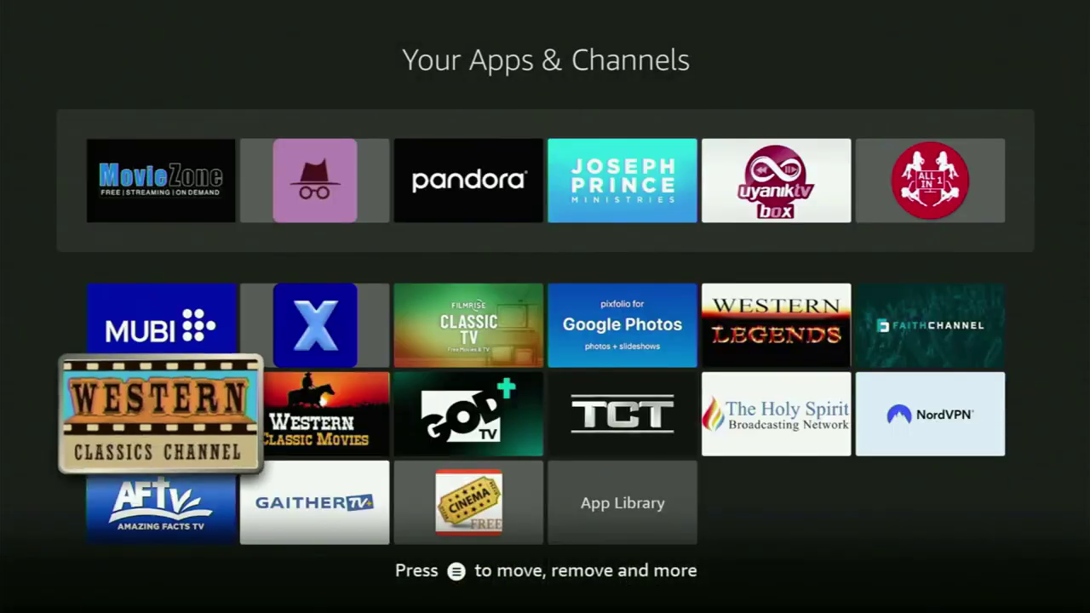
pyautogui.press('Down')
pyautogui.press('Right')
pyautogui.press('Right')
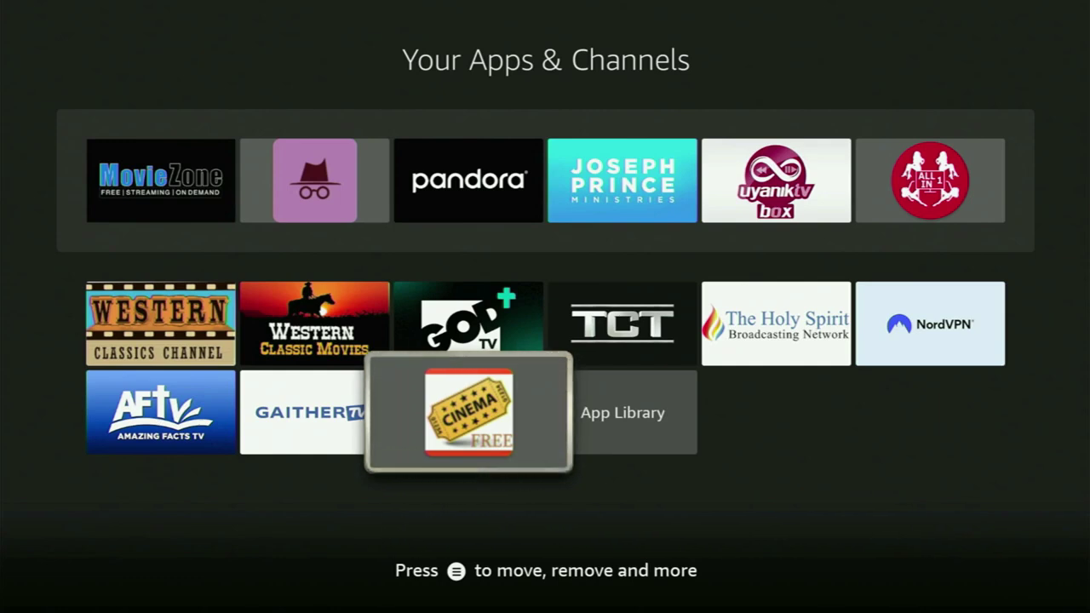
pyautogui.press('Menu')
pyautogui.press('Down')
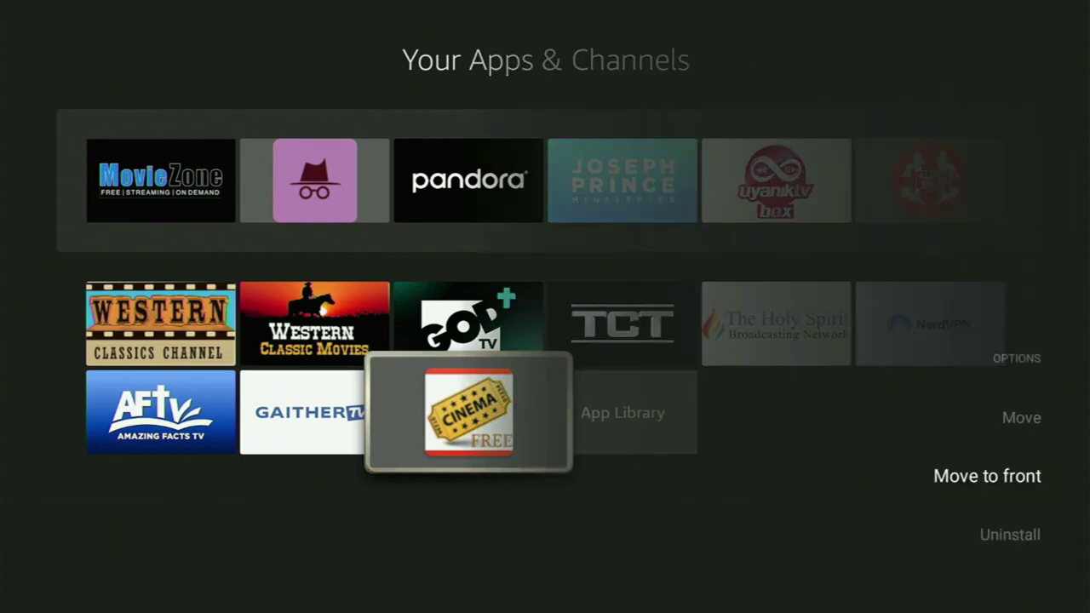
pyautogui.press('Return')
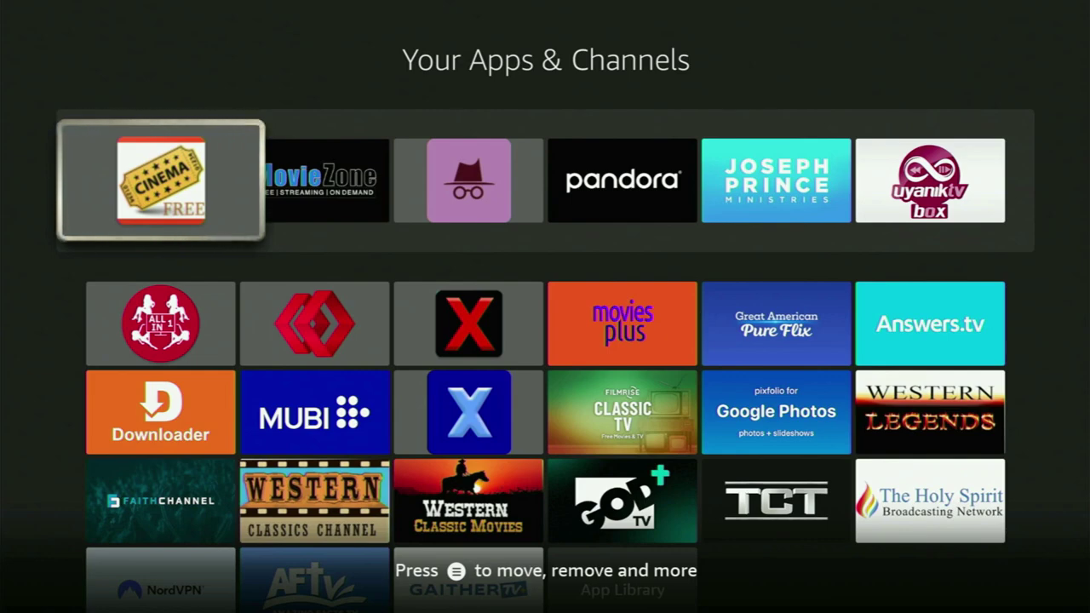
pyautogui.press('Down')
pyautogui.press('Down')
pyautogui.press('Down')
pyautogui.press('Down')
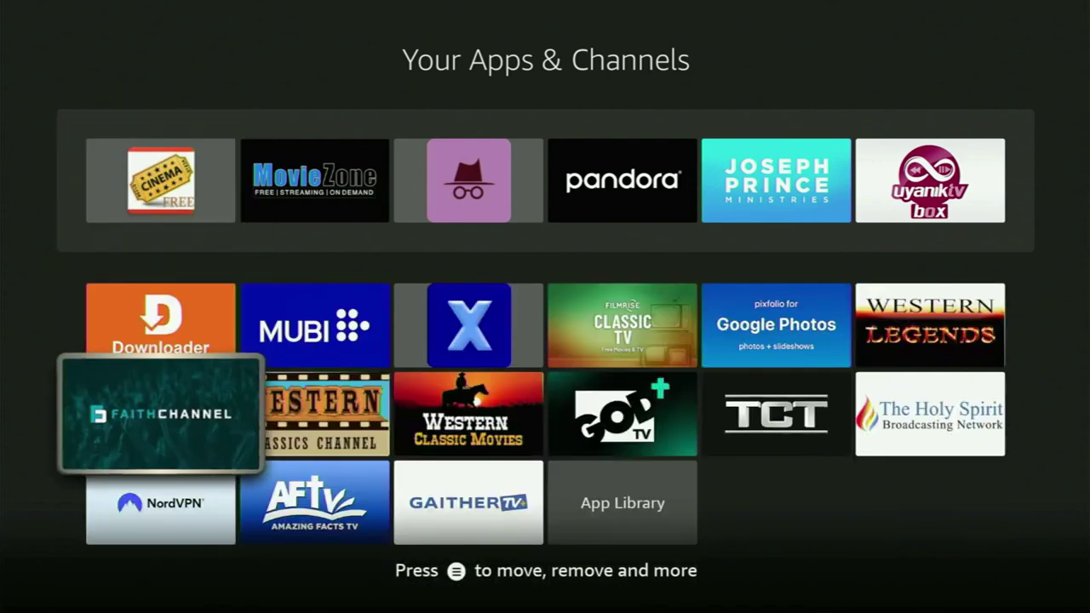